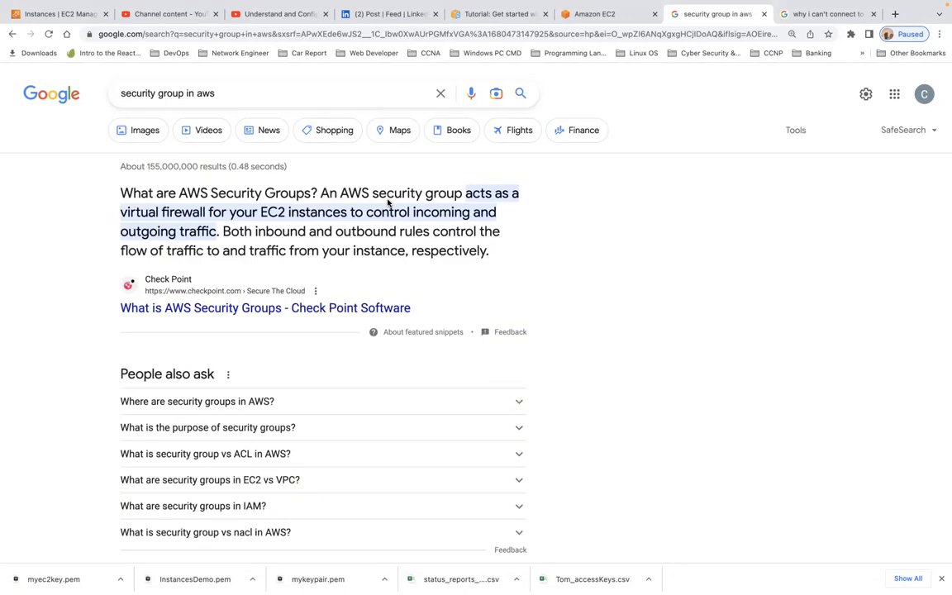
- Highlight the virtual-firewall definition in the featured snippet and scroll to the docs.aws.amazon.com results
left_click_drag(412, 252, 491, 255)
scroll(553, 261, "down", 5)
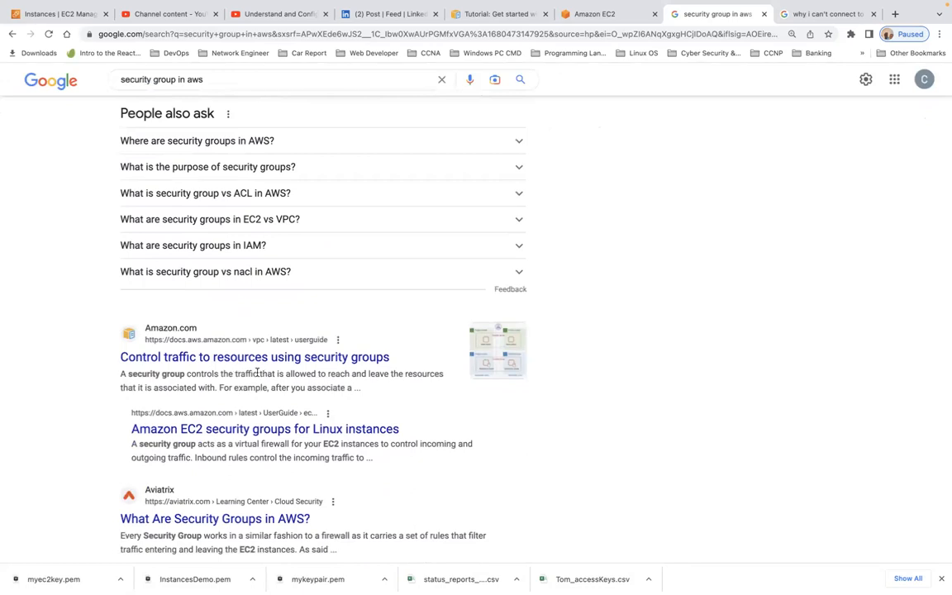
- Open the 'Control traffic to resources using security groups' page and highlight the default-group, no-charge and diagram sentences
left_click(256, 357)
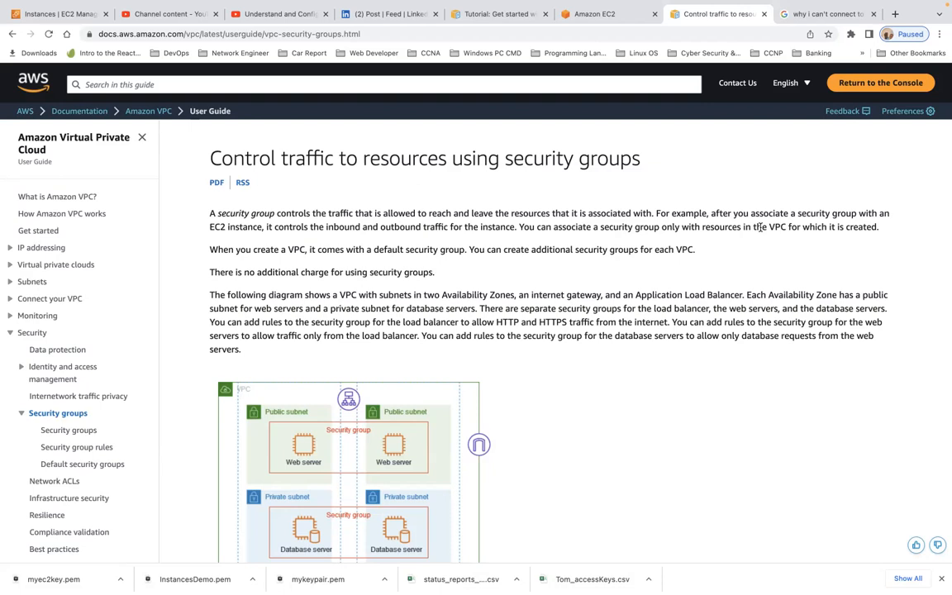
triple_click(298, 250)
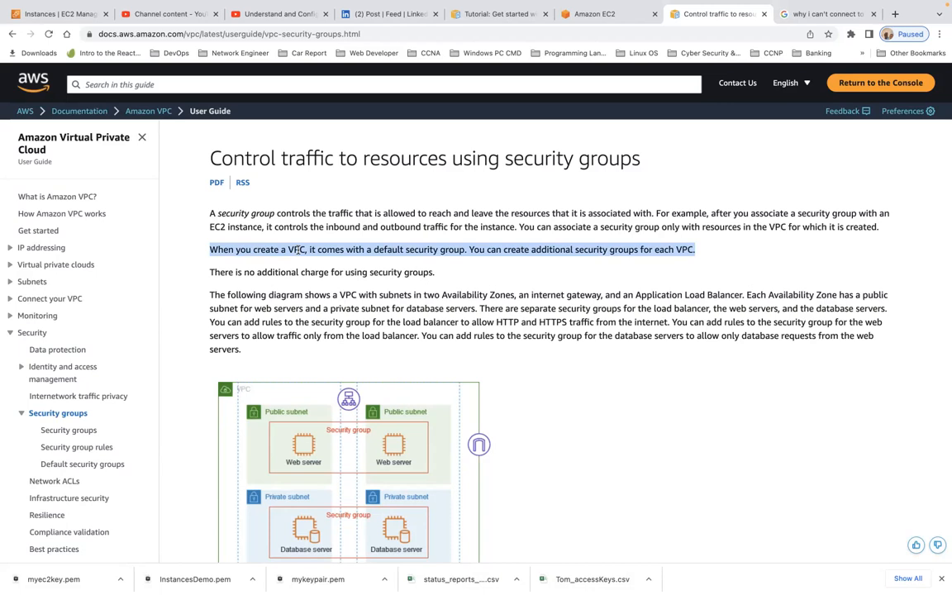
triple_click(298, 272)
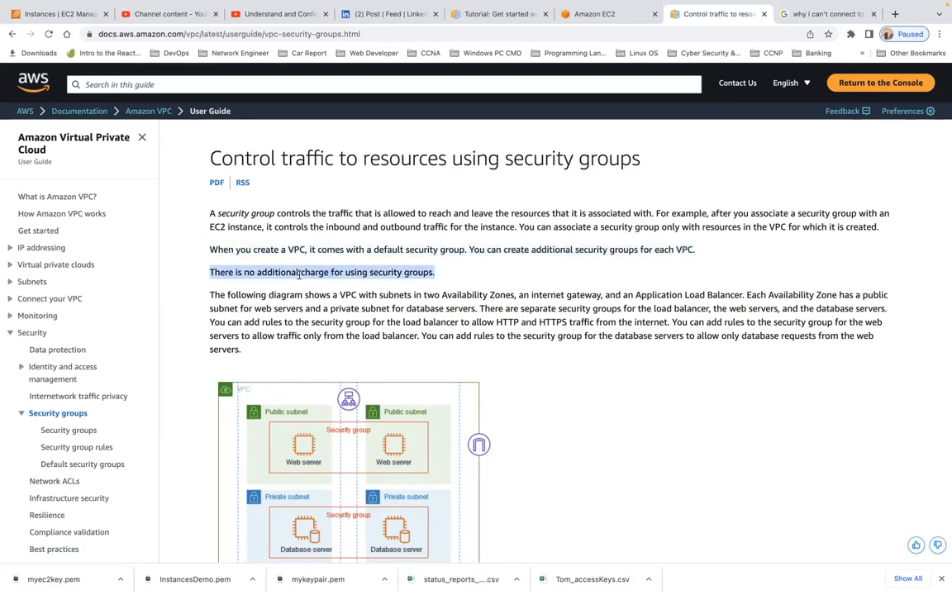
triple_click(298, 319)
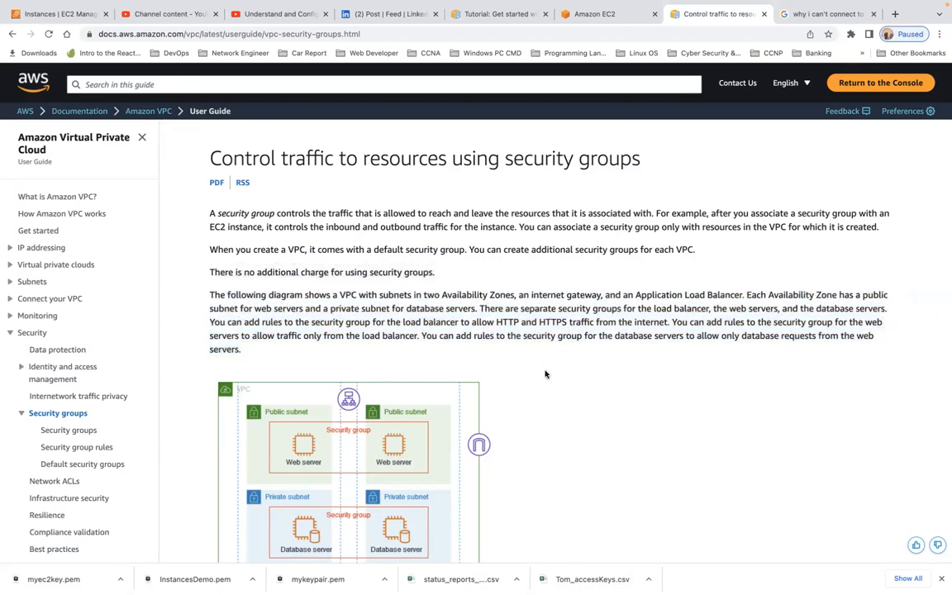
- Highlight 'HTTP and HTTPS' in the diagram paragraph, then return to the EC2 Instances tab
left_click_drag(496, 323, 569, 325)
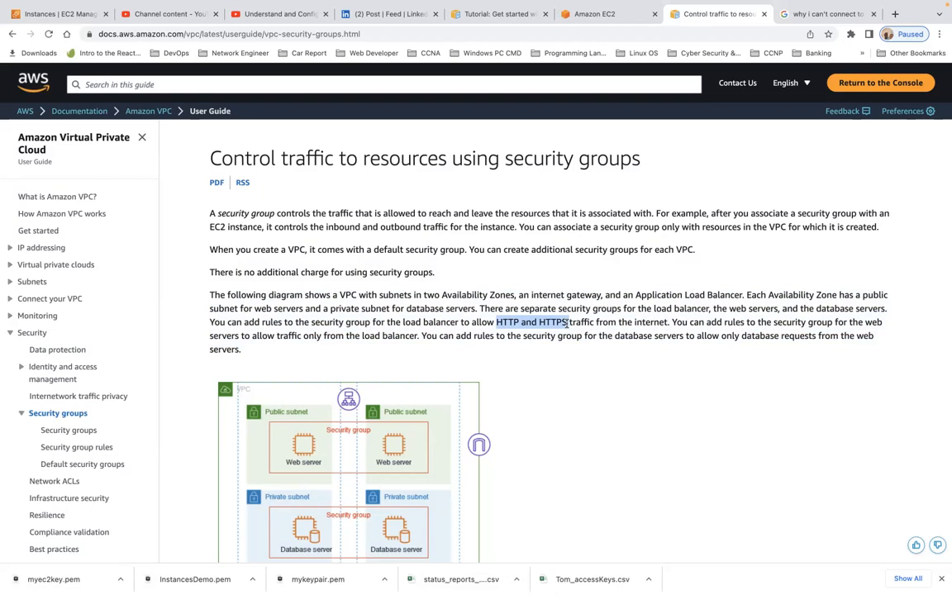
scroll(567, 322, "down", 5)
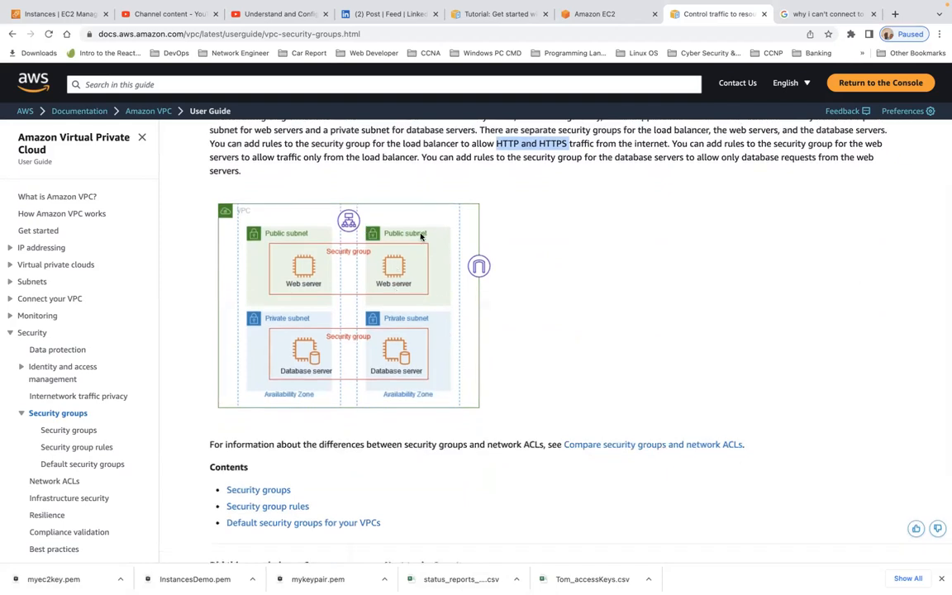
scroll(409, 346, "down", 4)
scroll(415, 348, "up", 8)
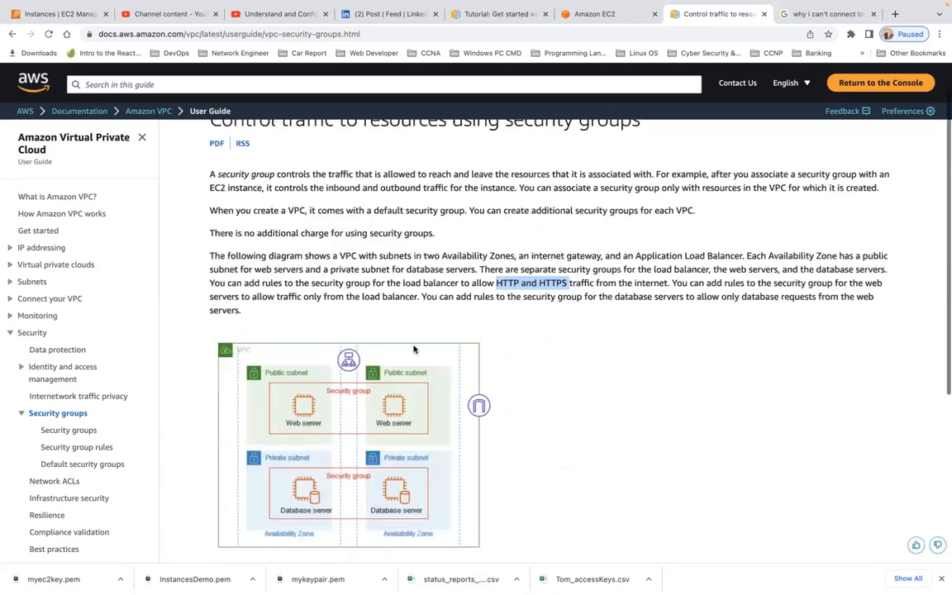
left_click(74, 16)
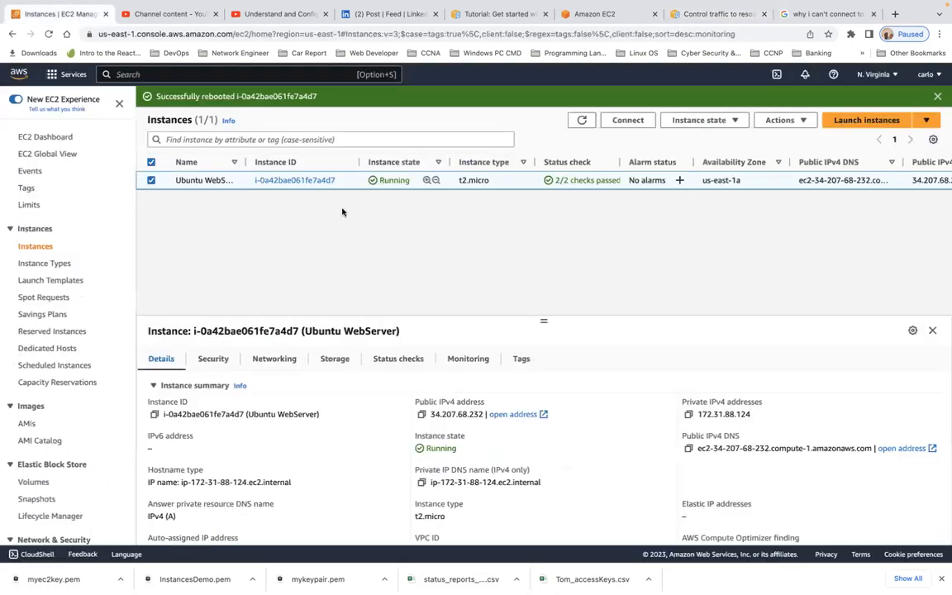
- Reload the EC2 Instances page and go to Security Groups under Network & Security
left_click(49, 34)
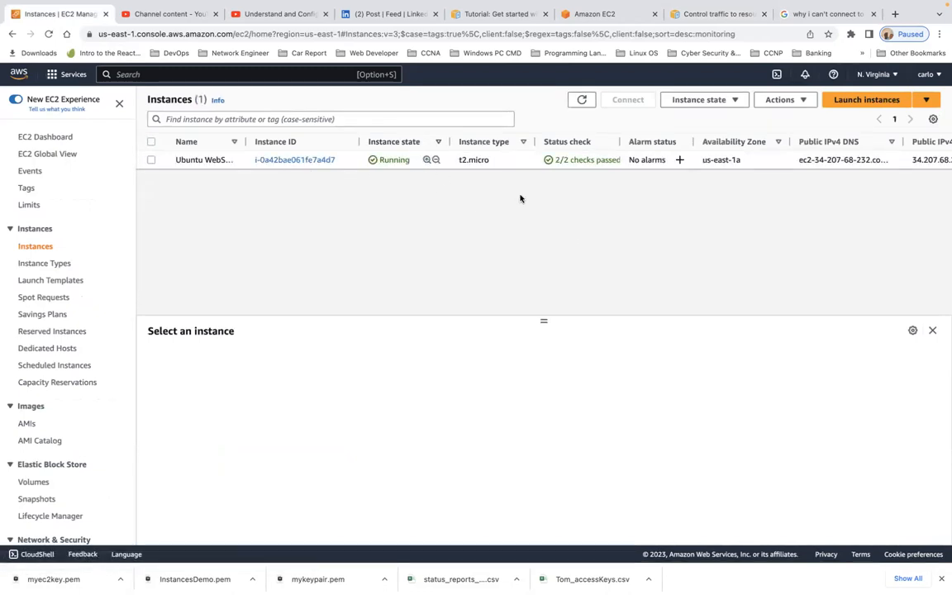
scroll(96, 249, "down", 3)
scroll(96, 248, "down", 2)
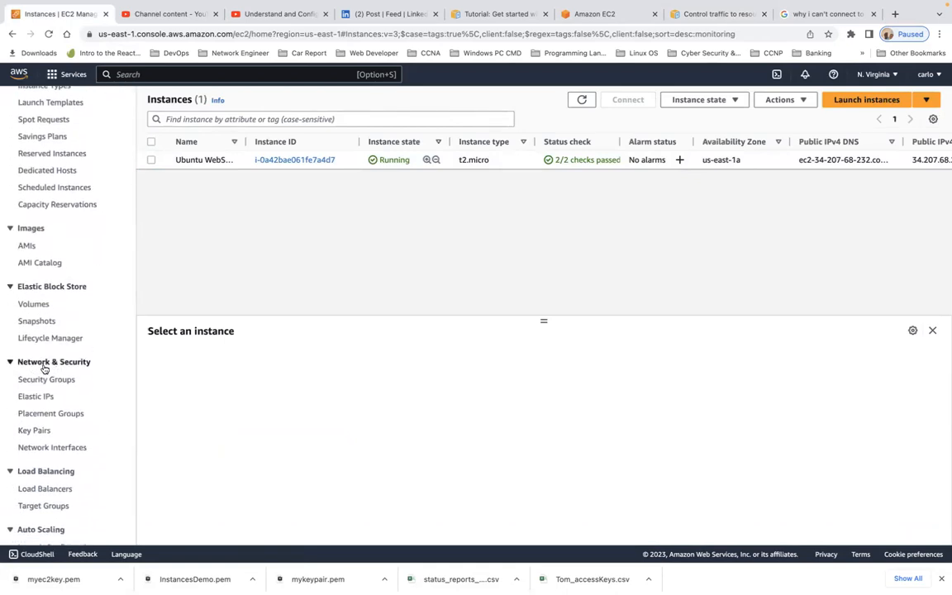
scroll(84, 374, "down", 2)
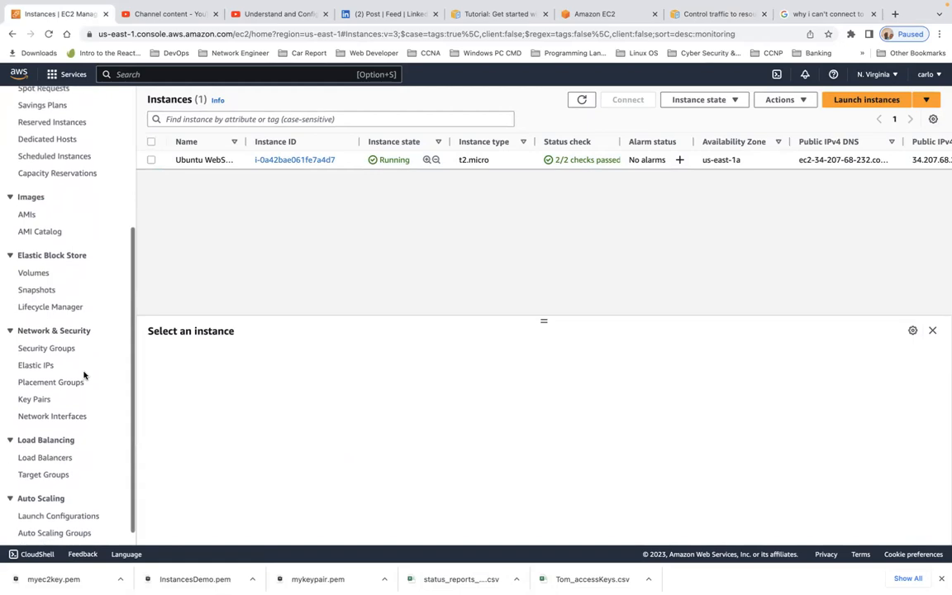
scroll(84, 374, "down", 1)
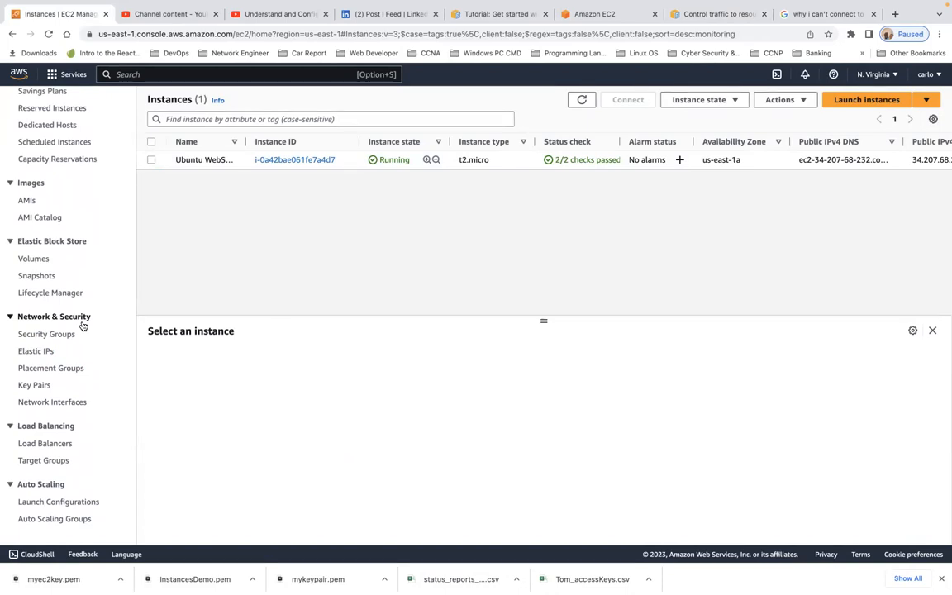
left_click(55, 337)
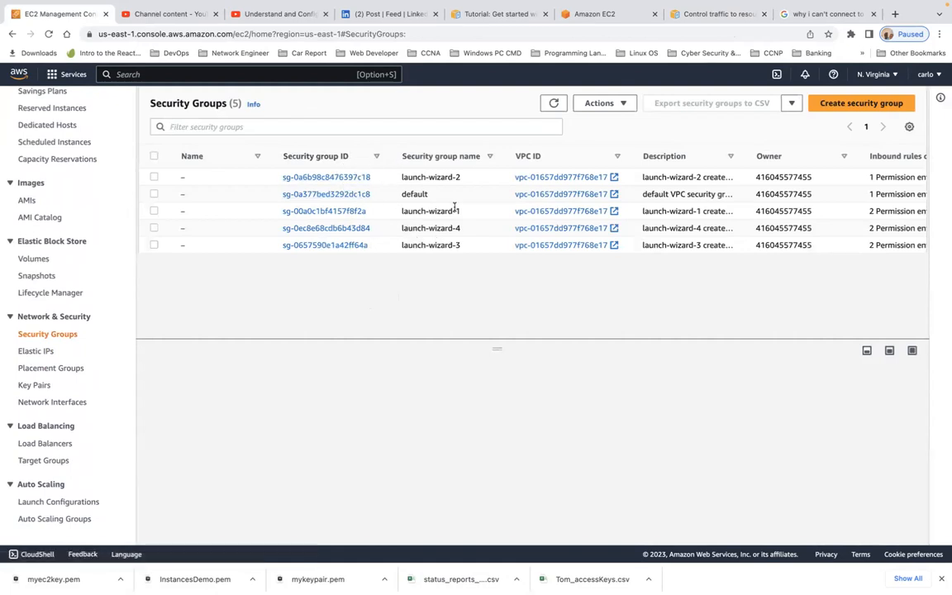
- Select launch-wizard-3, review its SSH 22 and HTTP 80 inbound rules, and start editing them
key("ctrl+Right")
key("ctrl+Left")
left_click(153, 245)
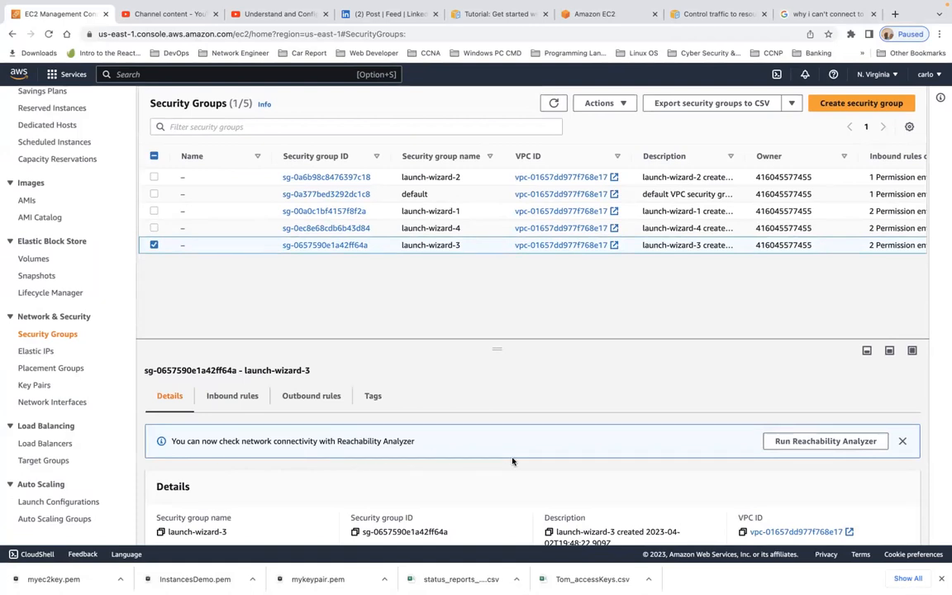
scroll(513, 461, "down", 3)
scroll(510, 459, "up", 3)
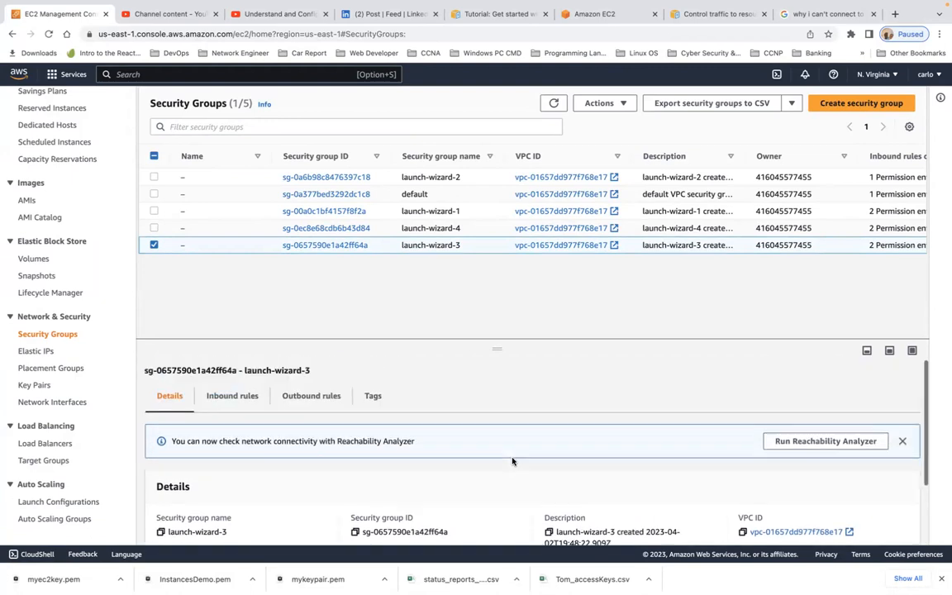
left_click(247, 397)
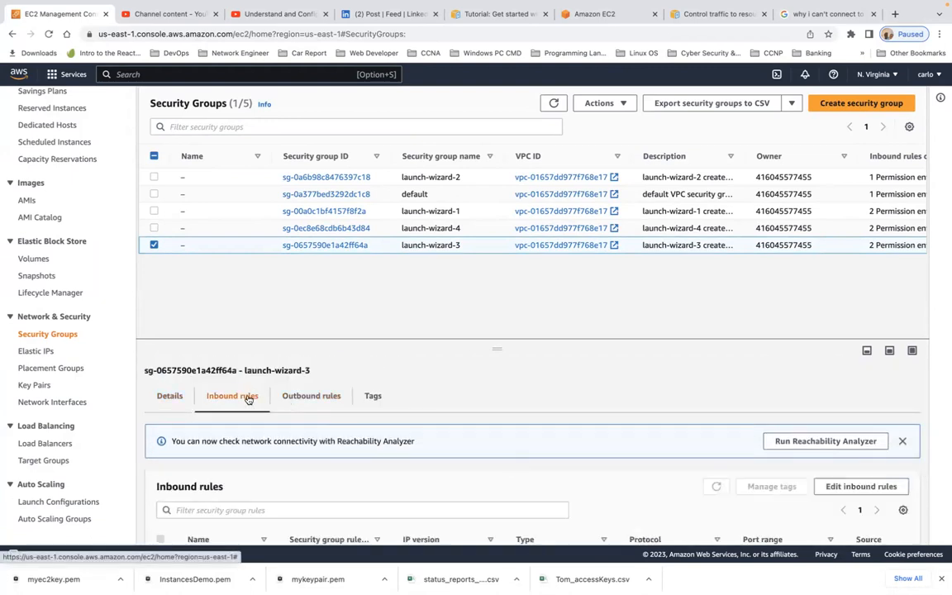
scroll(351, 443, "down", 1)
scroll(351, 442, "down", 1)
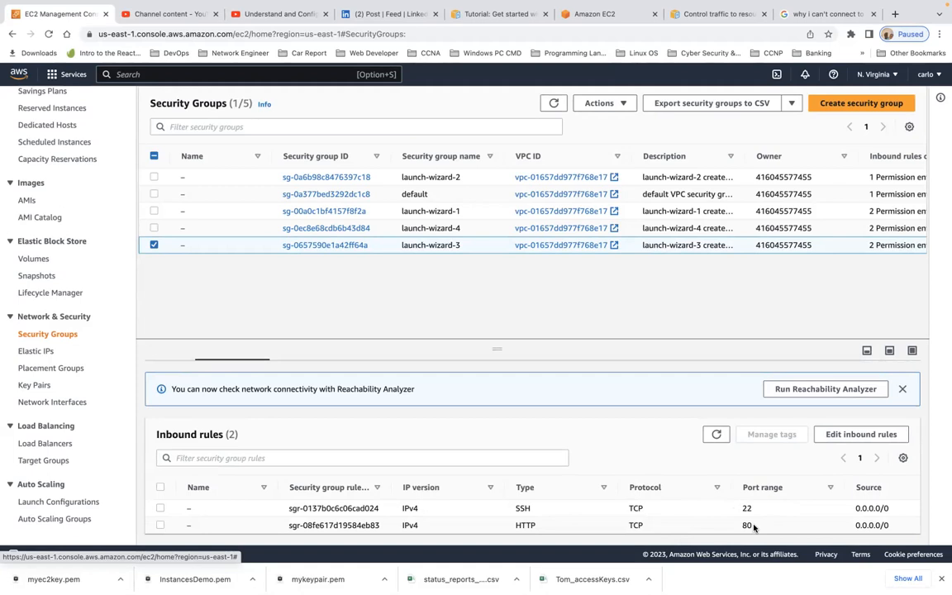
scroll(785, 464, "down", 1)
left_click(847, 434)
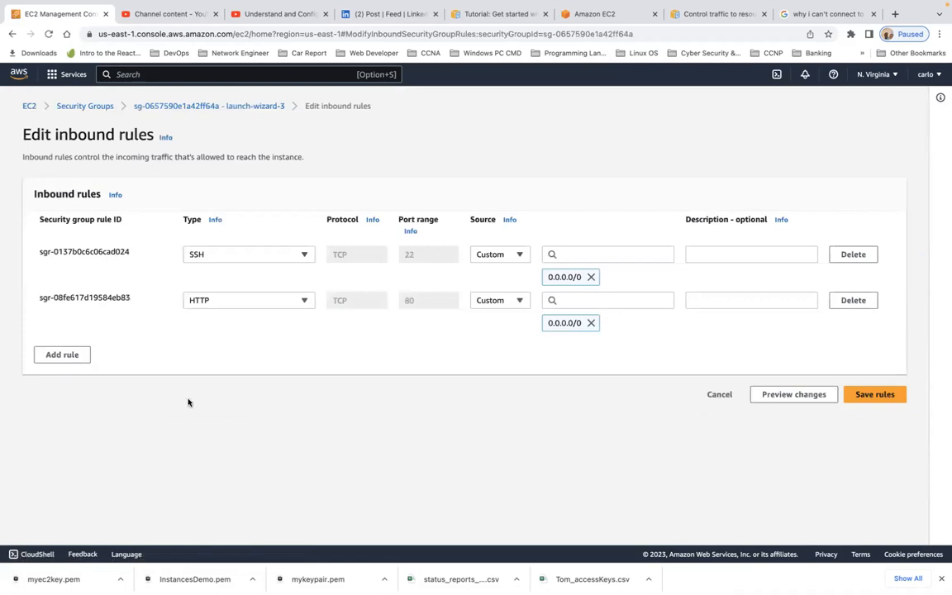
- Add a third inbound rule of type HTTPS with source 0.0.0.0/0 and save the rules
left_click(54, 355)
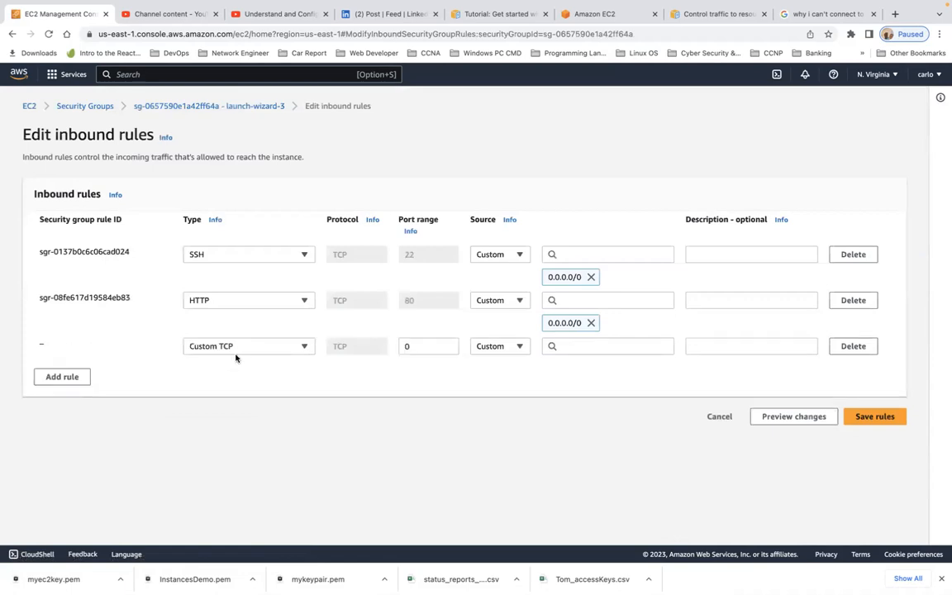
left_click(305, 346)
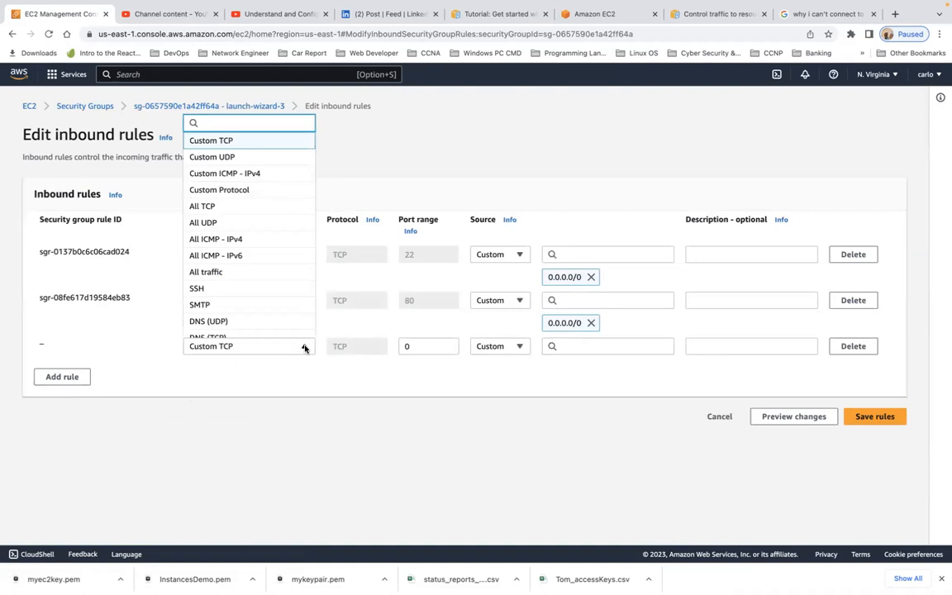
type("ht")
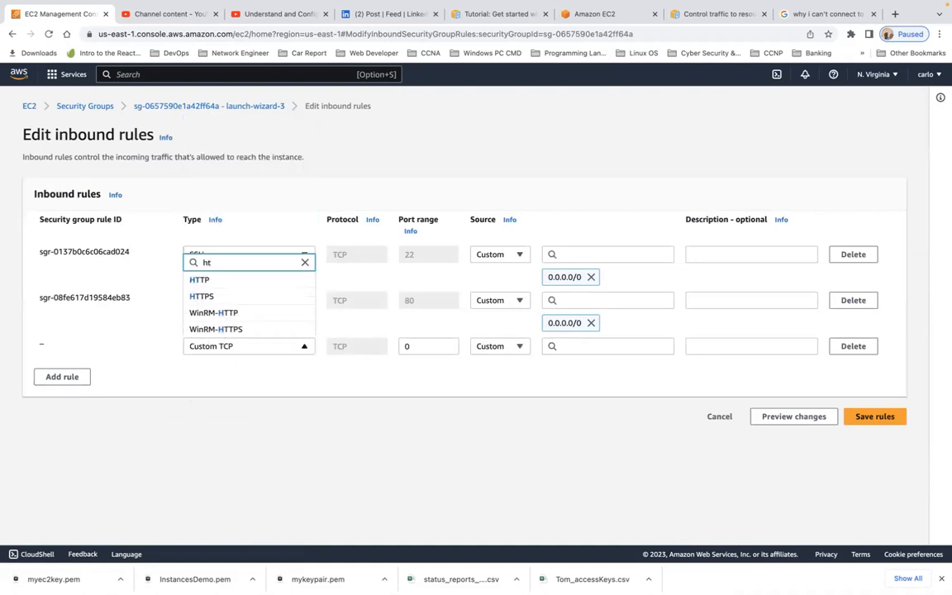
left_click(239, 296)
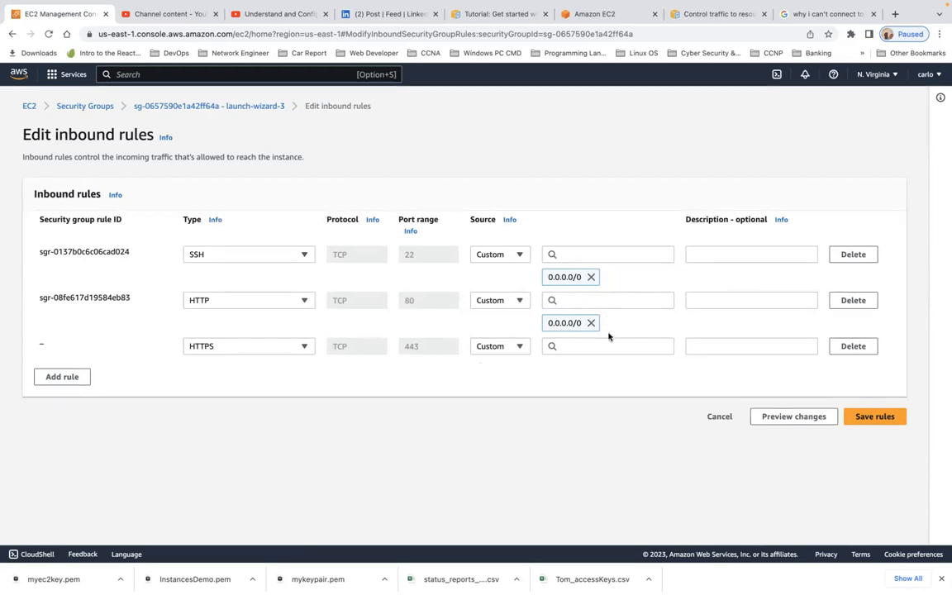
left_click(583, 347)
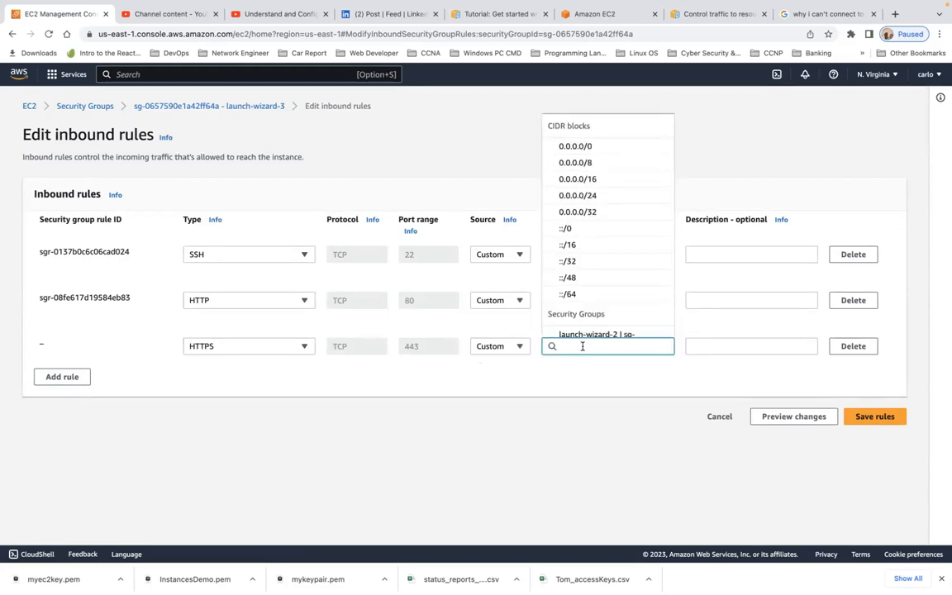
left_click(597, 146)
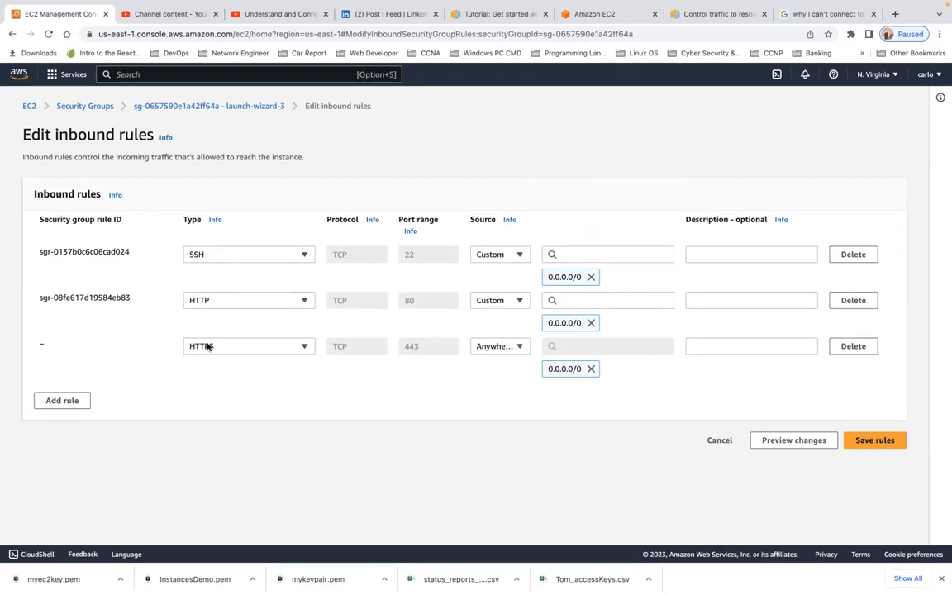
left_click(878, 442)
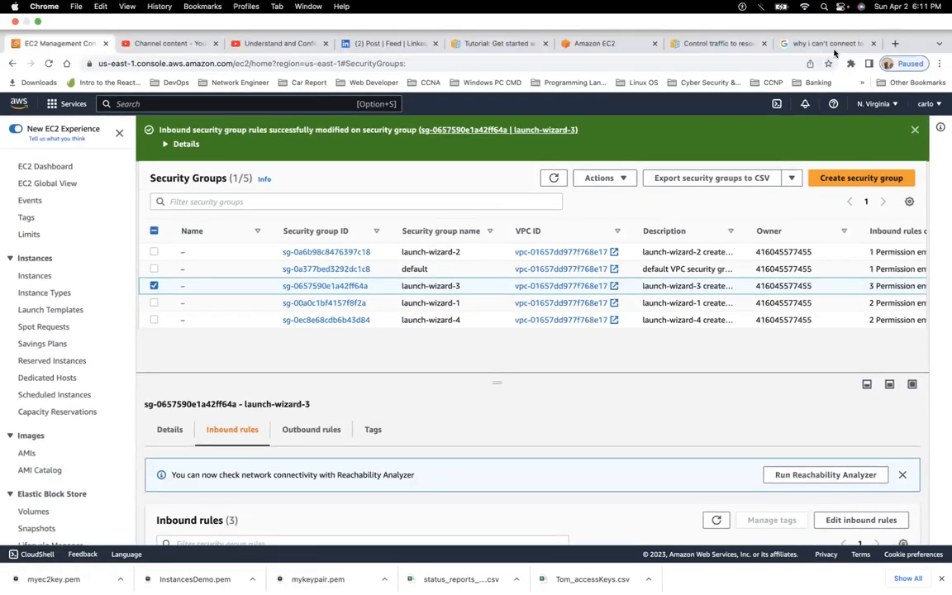
- Open a spare blank browser tab from the troubleshooting search results
left_click(843, 45)
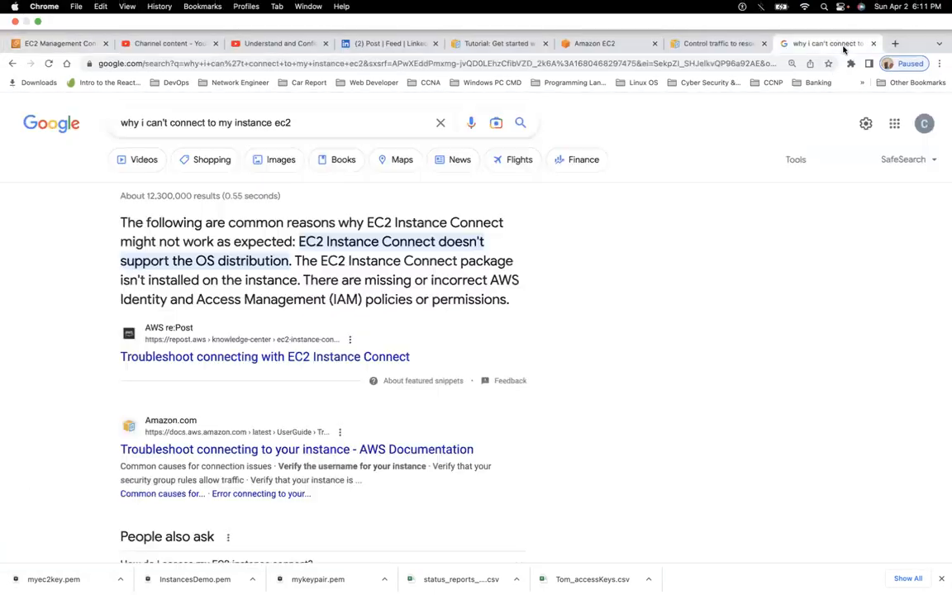
left_click(522, 61)
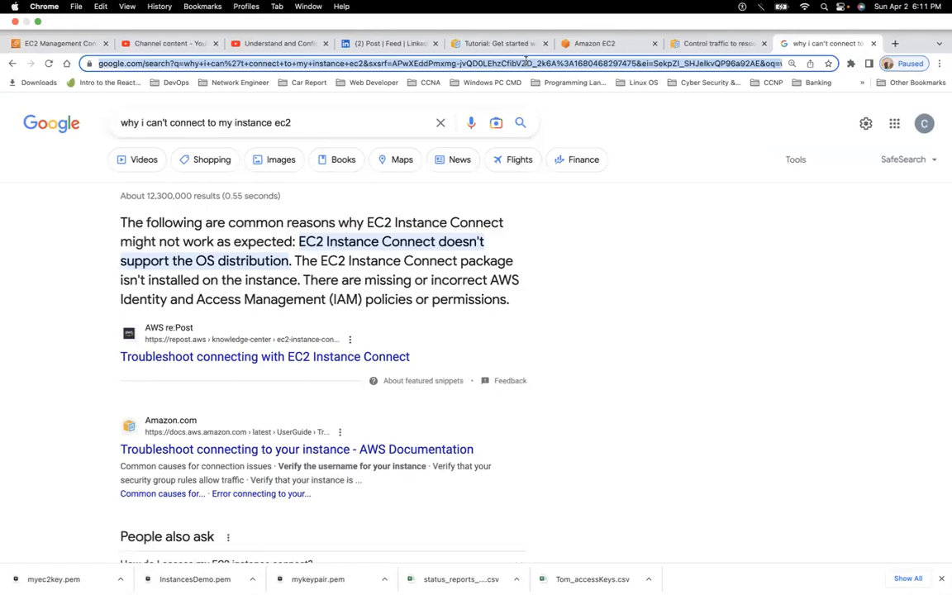
left_click(895, 43)
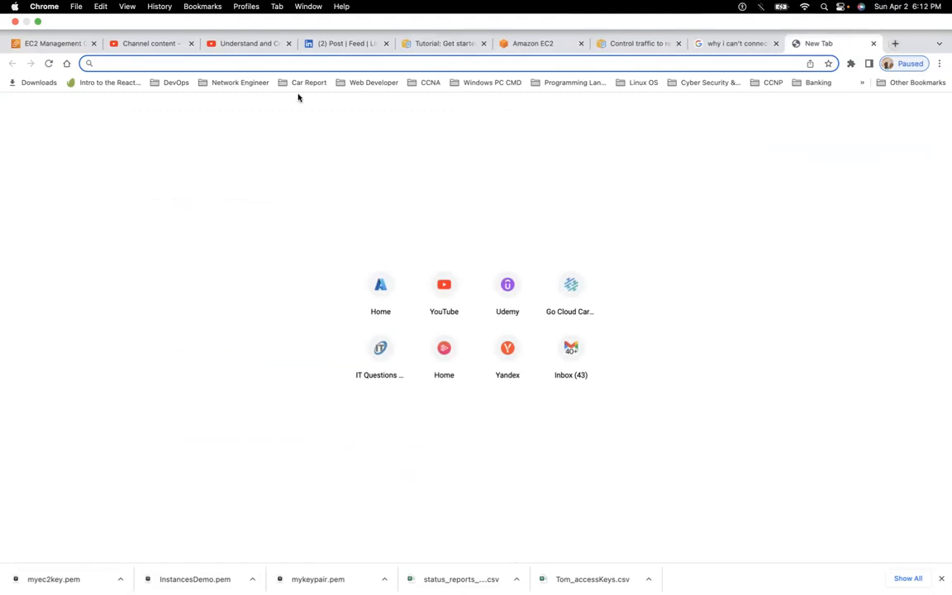
- Back in the EC2 tab, view the default security group and its single All traffic inbound rule
left_click(54, 44)
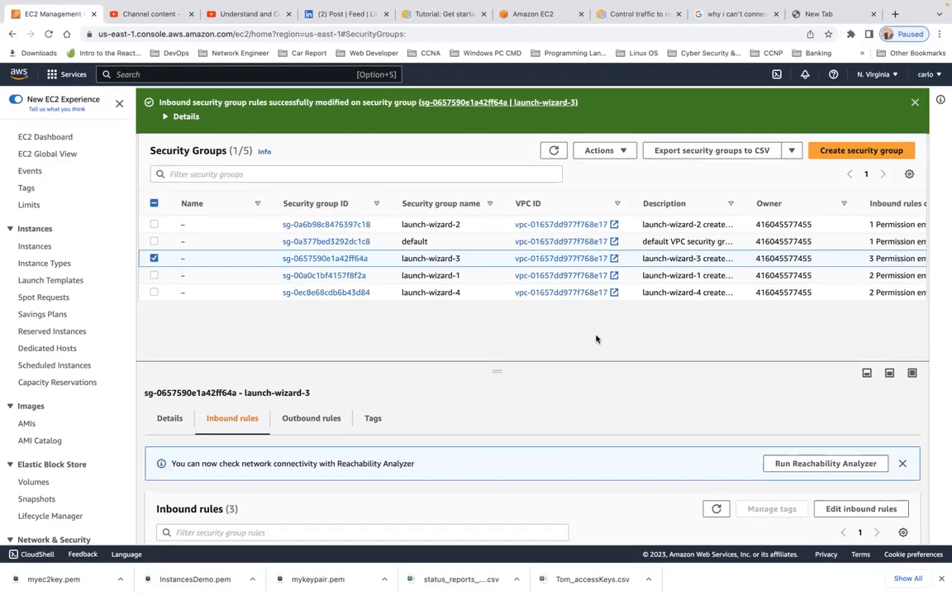
left_click(339, 240)
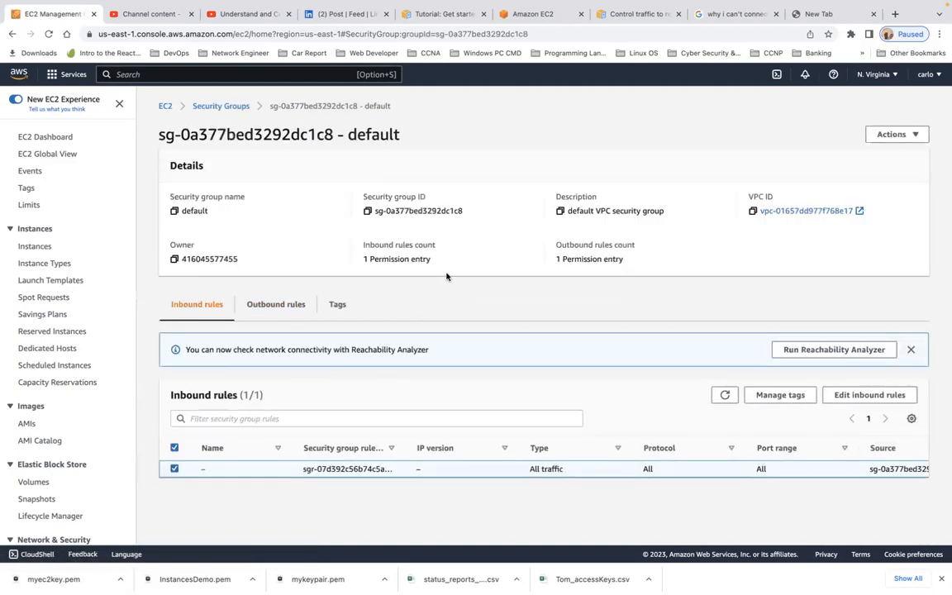
scroll(447, 276, "down", 1)
scroll(446, 276, "up", 1)
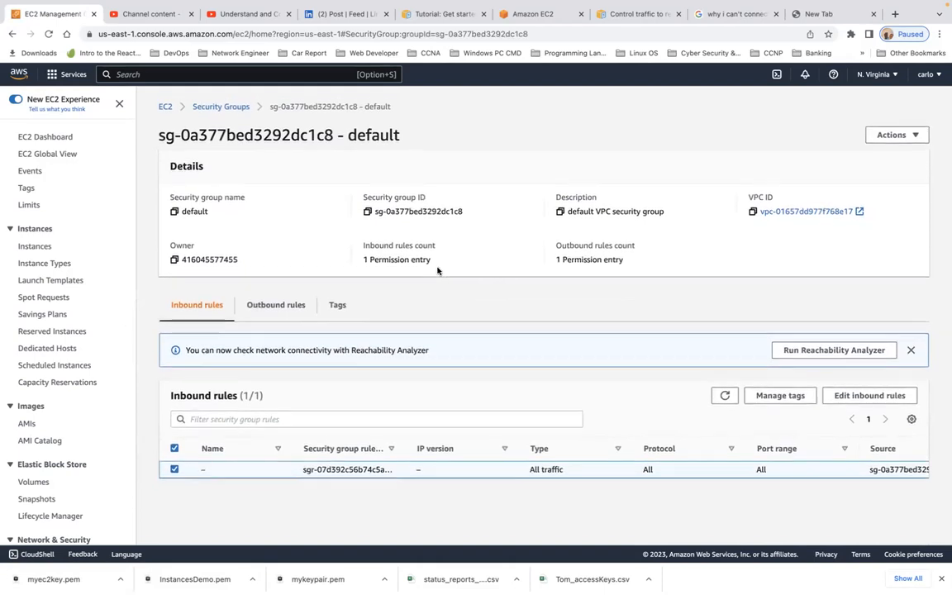
- Select the Ubuntu WebServer instance in Instances and copy its public IPv4 address
left_click(43, 139)
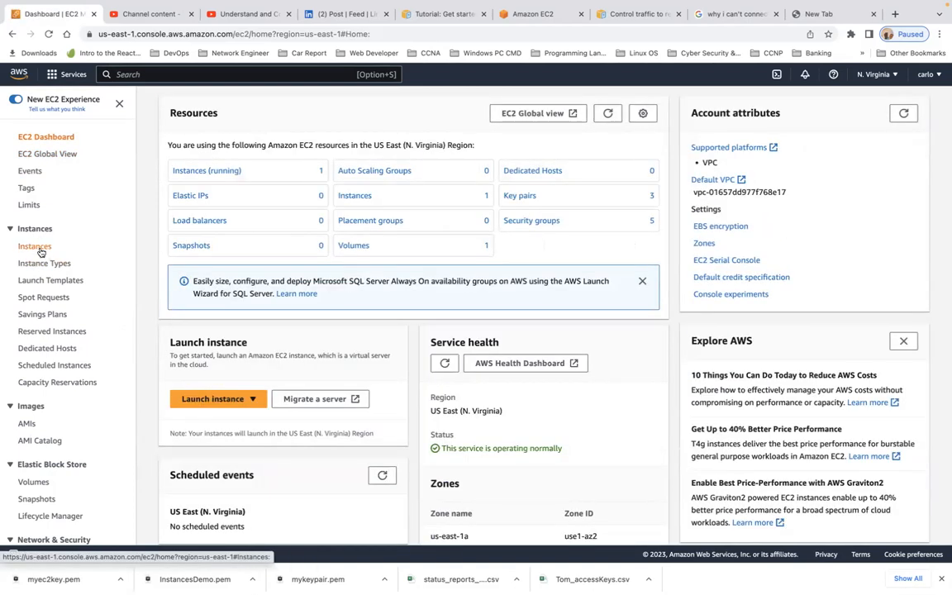
left_click(39, 250)
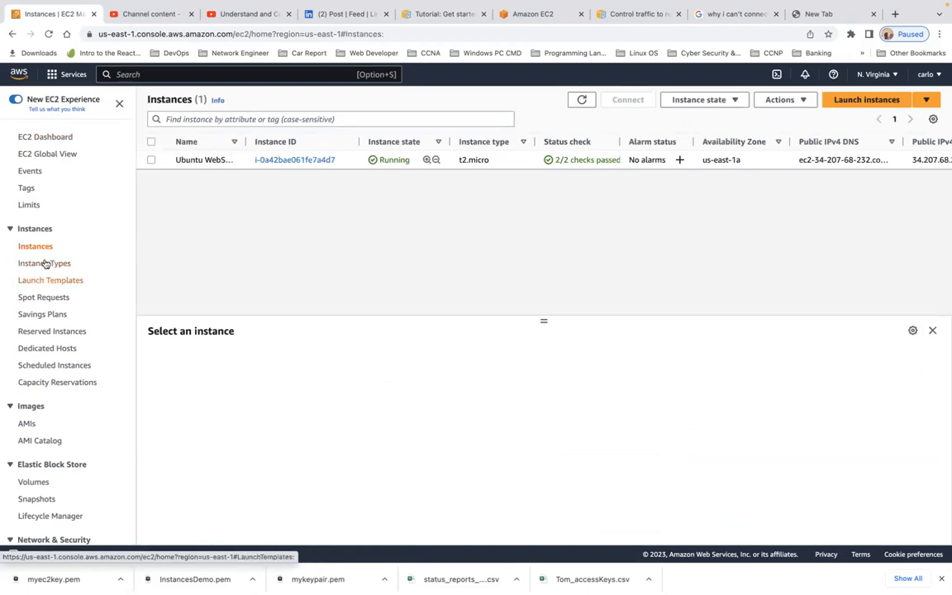
left_click(150, 160)
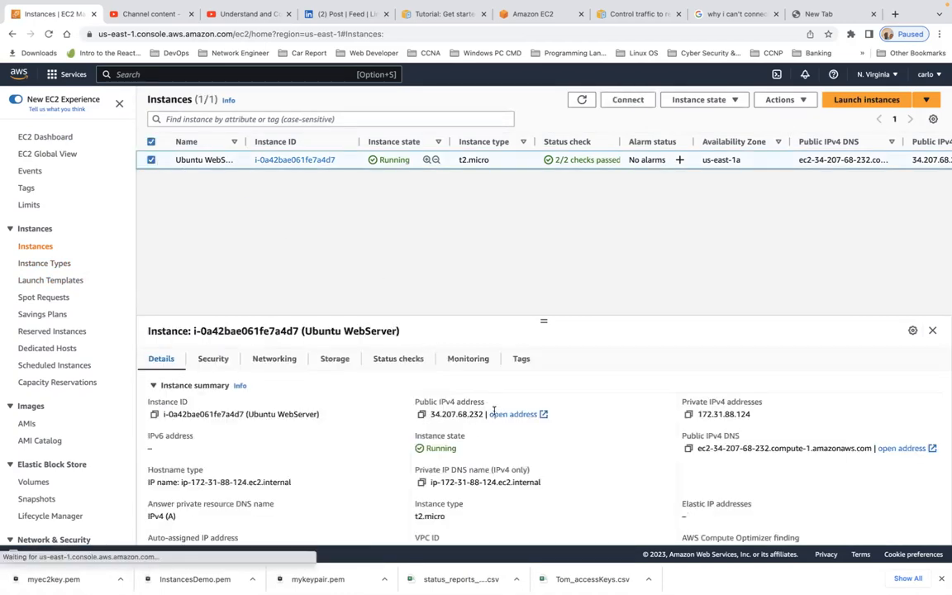
left_click(422, 414)
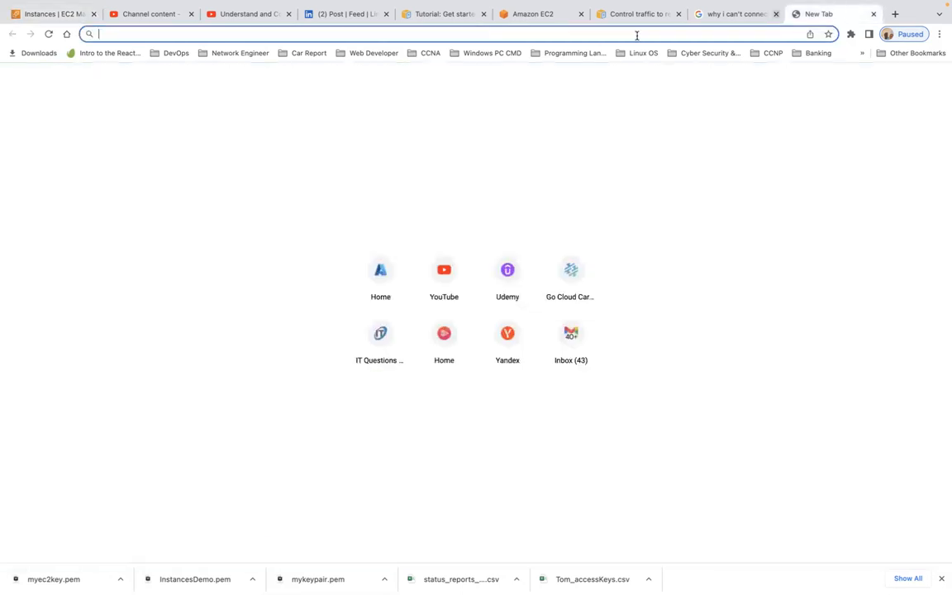
left_click(809, 15)
key("ctrl+v")
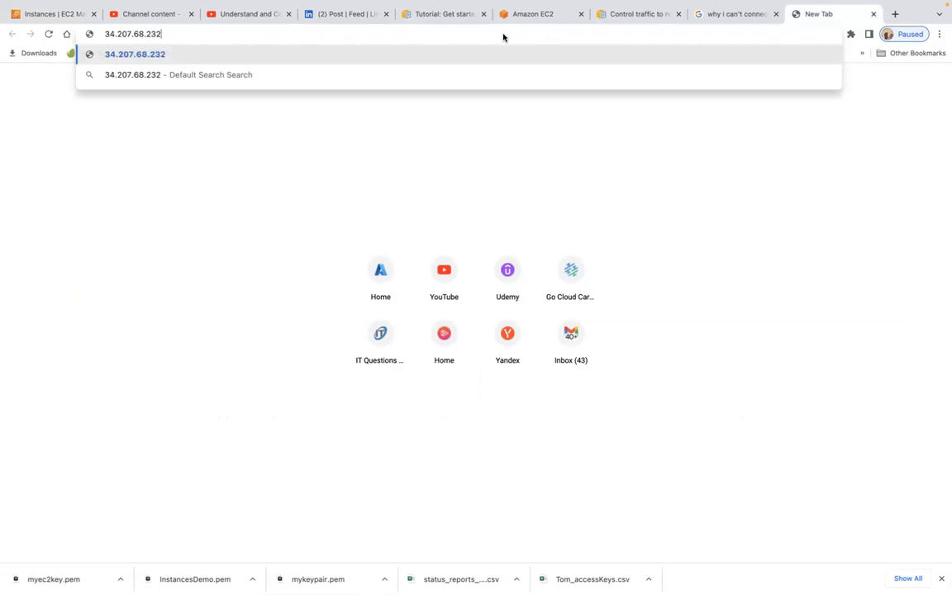
key("Return")
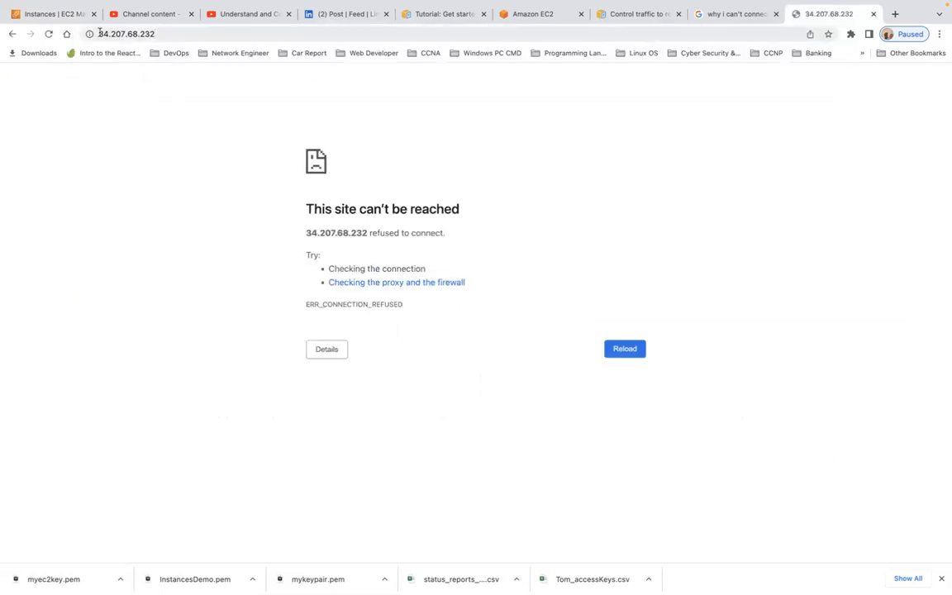
left_click(99, 33)
left_click(100, 35)
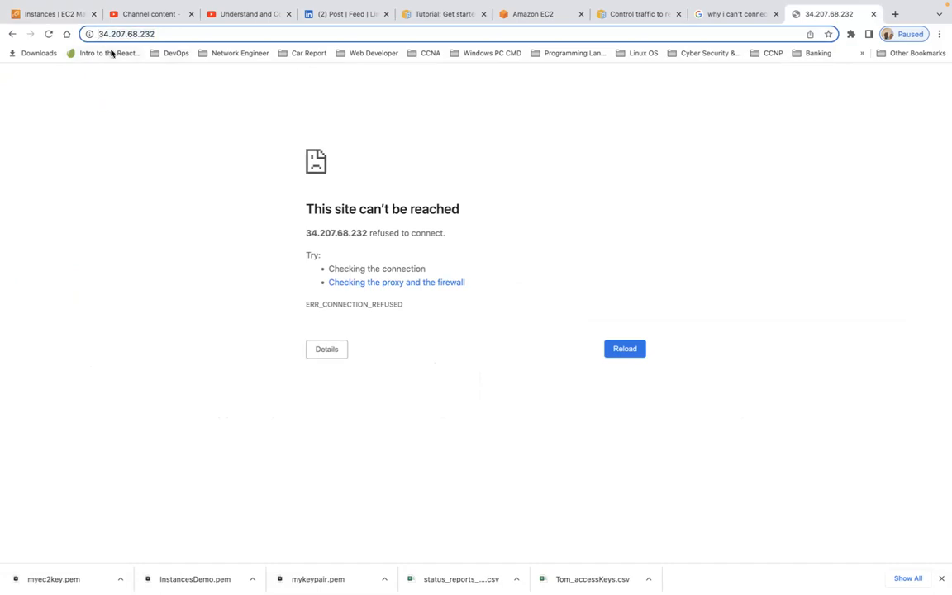
type("htt")
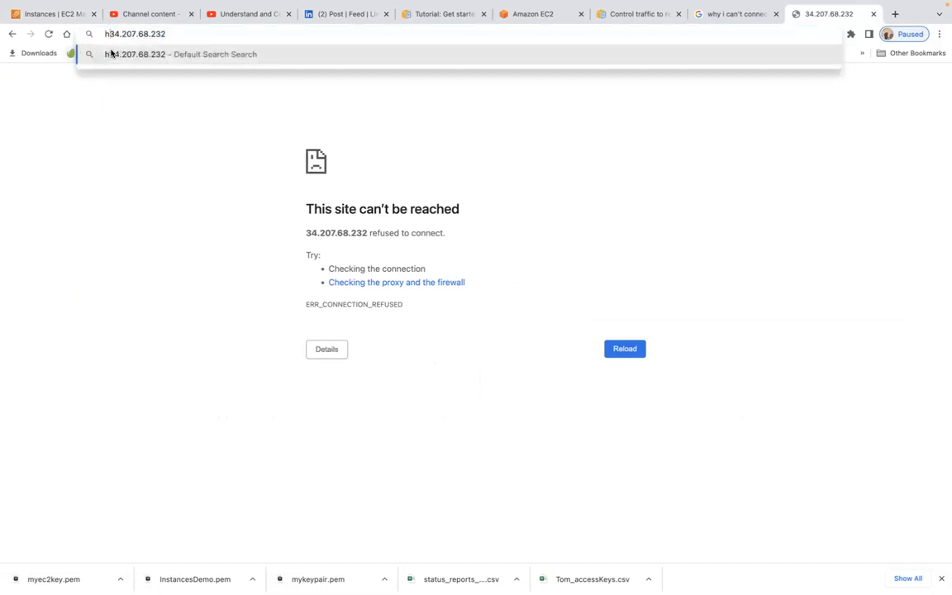
type("p")
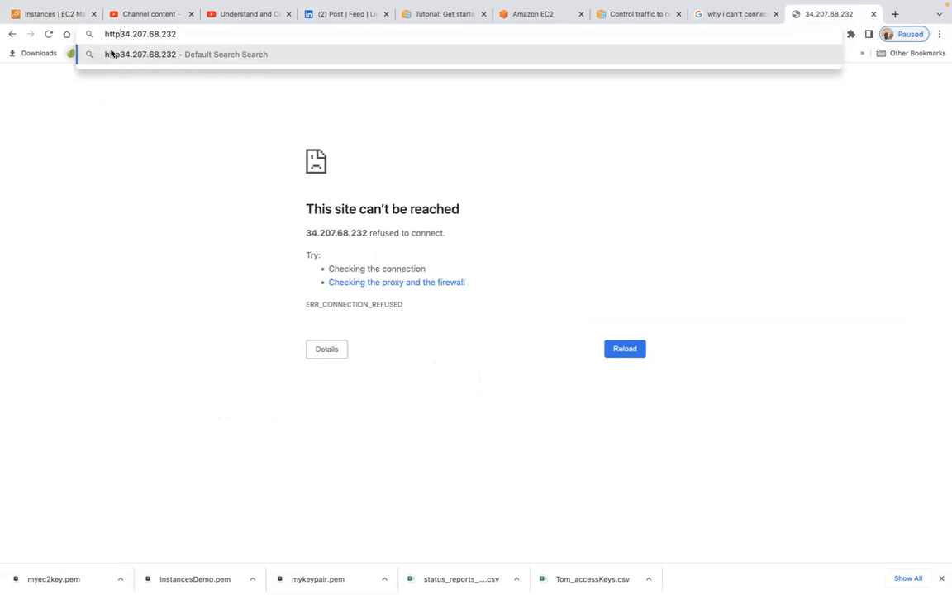
type("://")
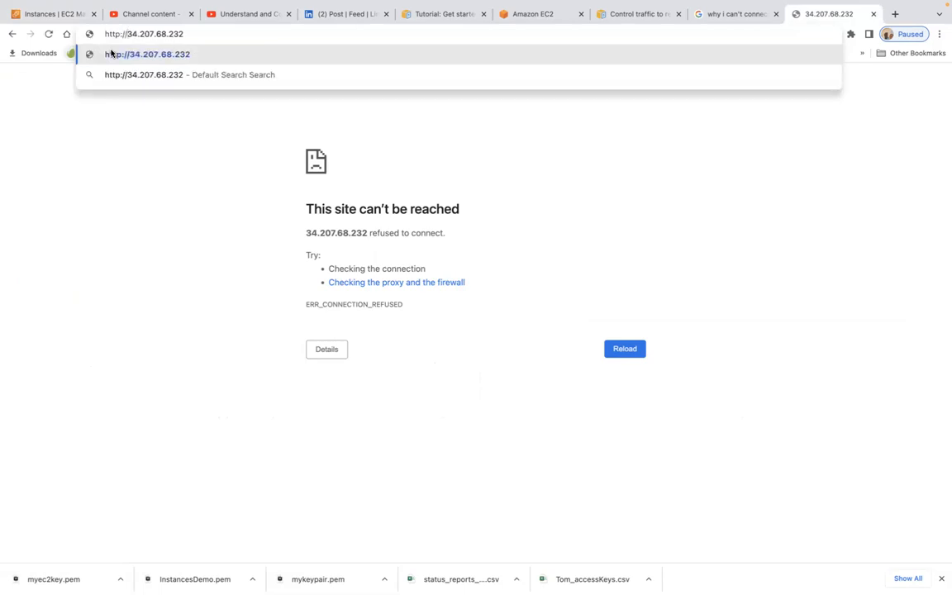
key("Return")
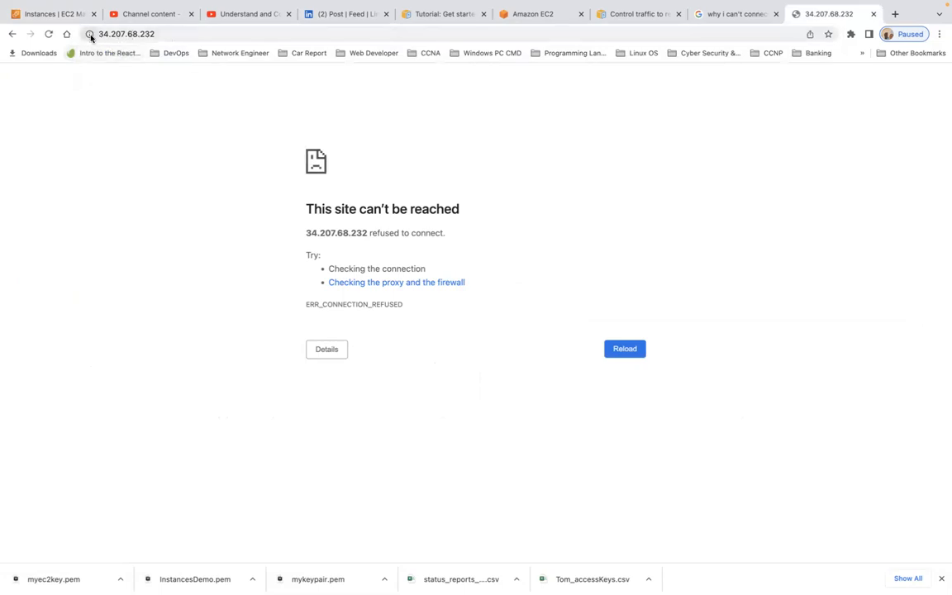
left_click(89, 34)
left_click(180, 35)
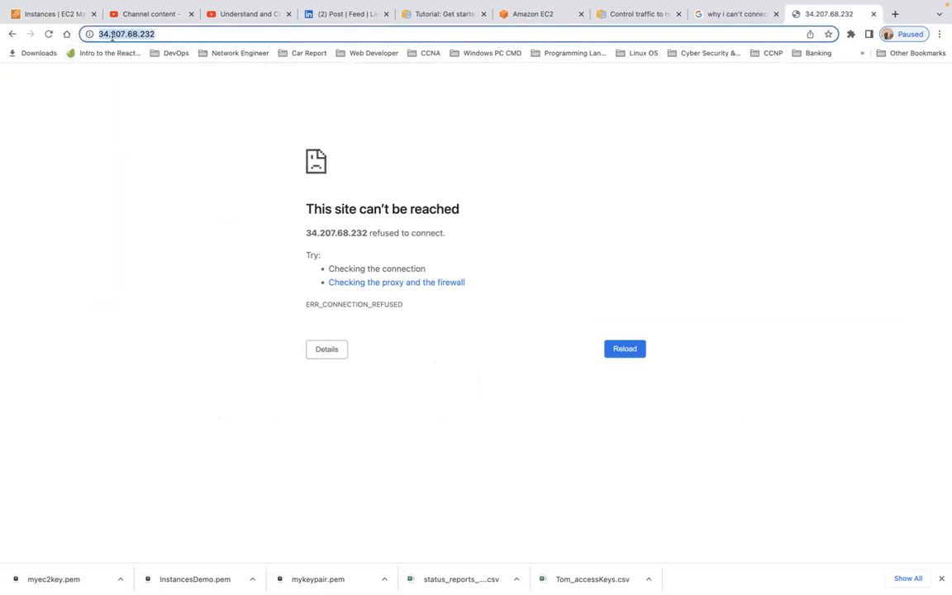
left_click(103, 35)
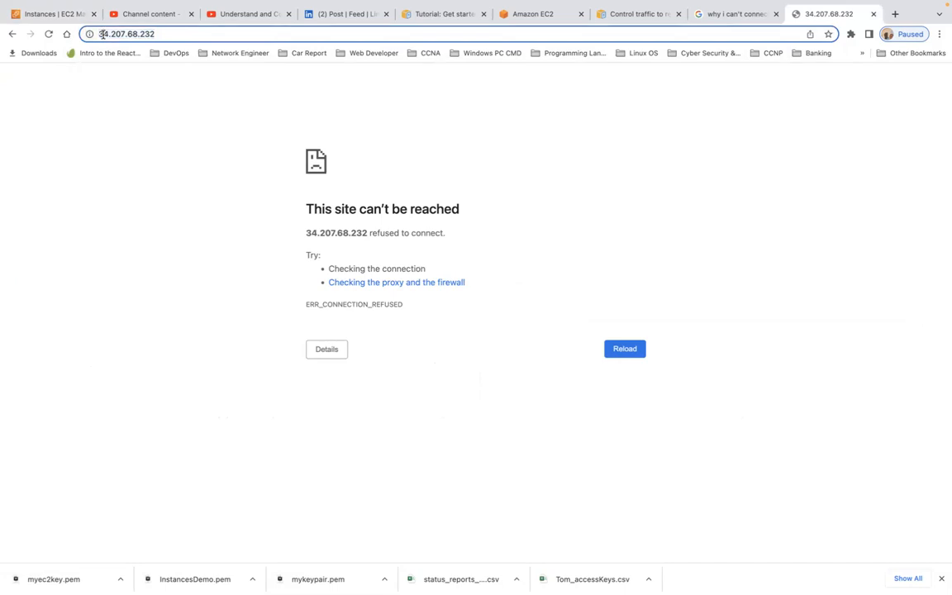
left_click(116, 105)
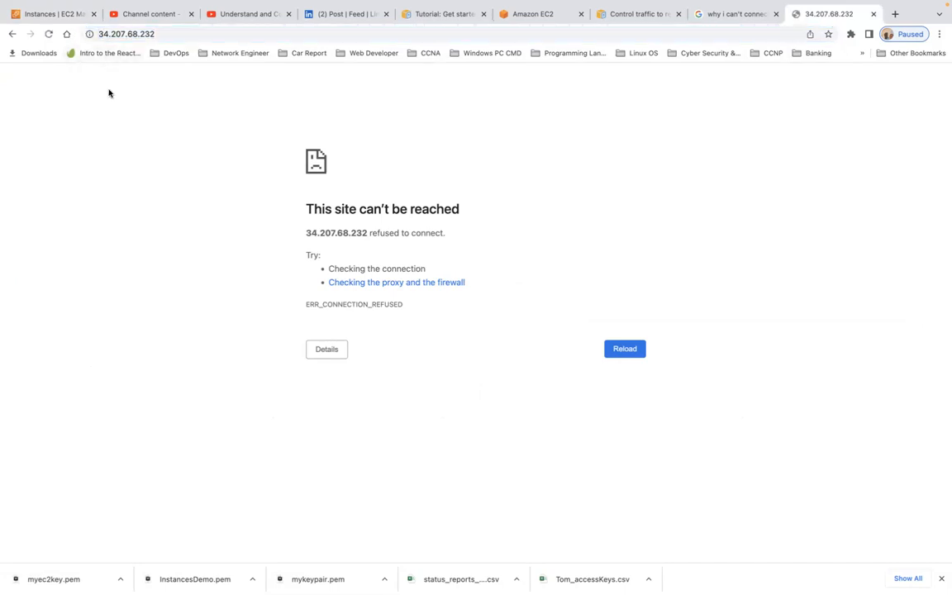
left_click(100, 35)
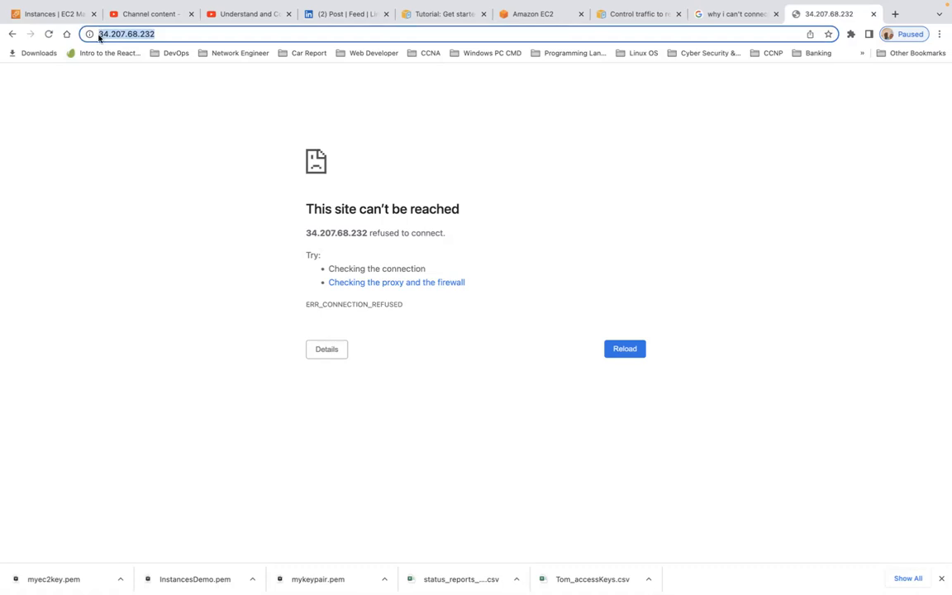
left_click(99, 36)
type("https")
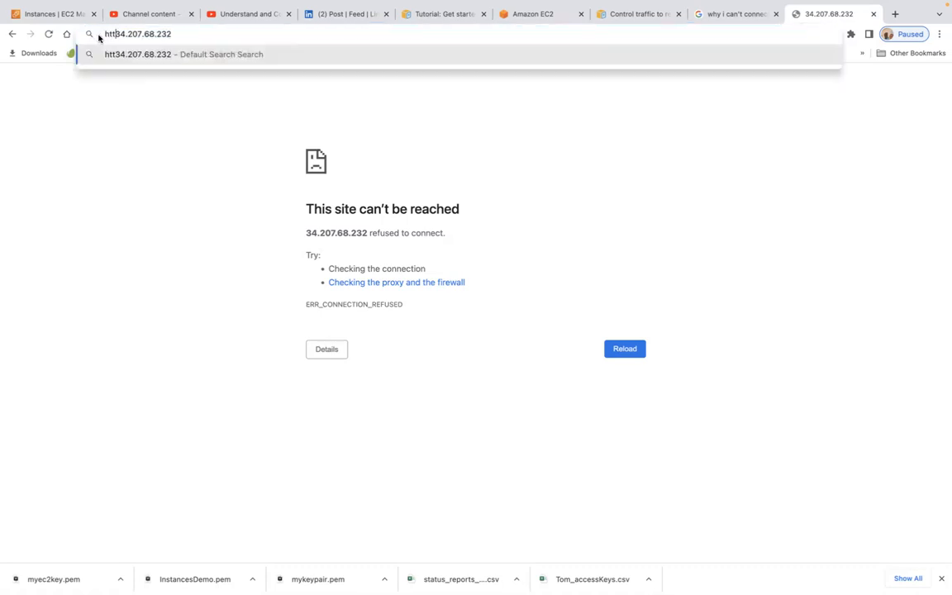
type("://")
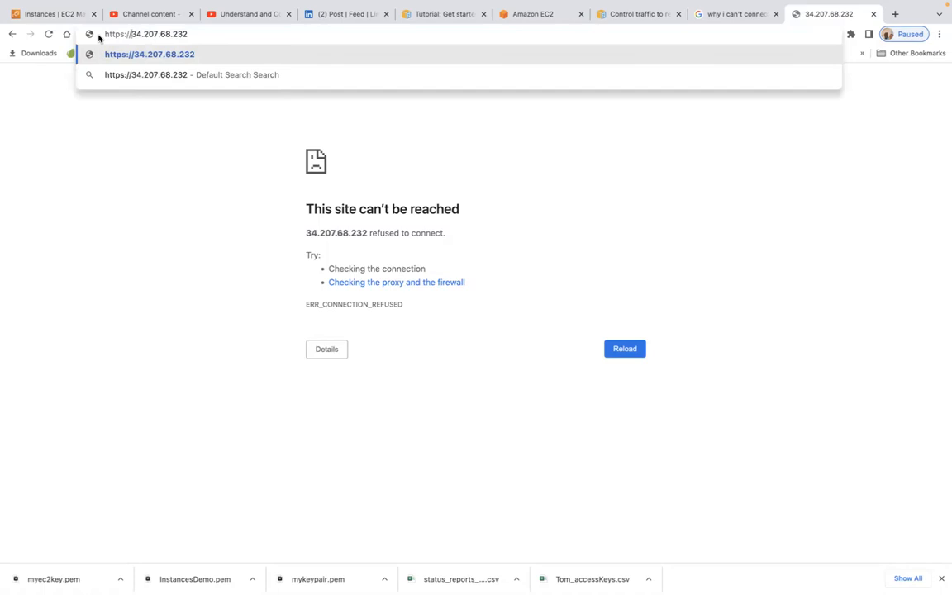
key("Return")
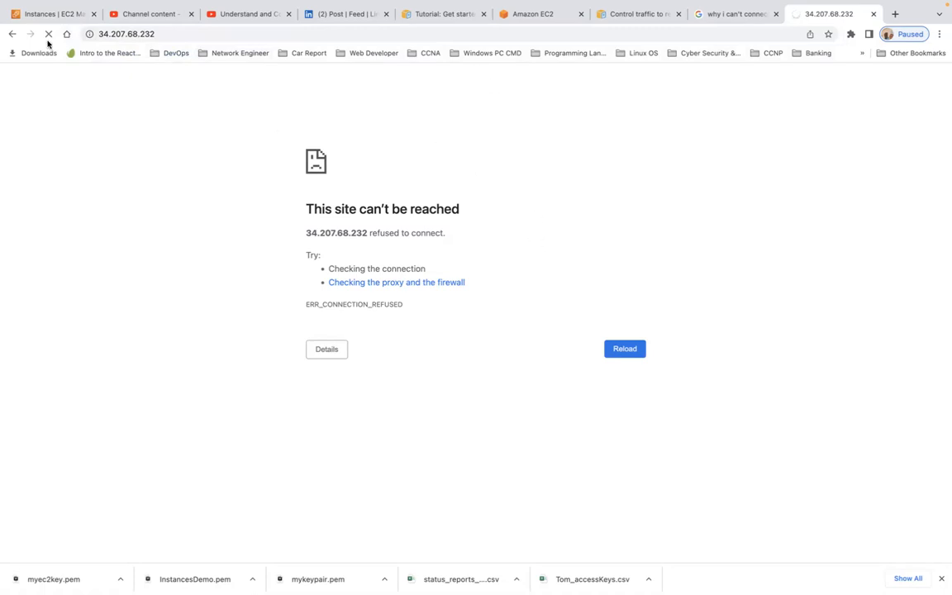
left_click(51, 15)
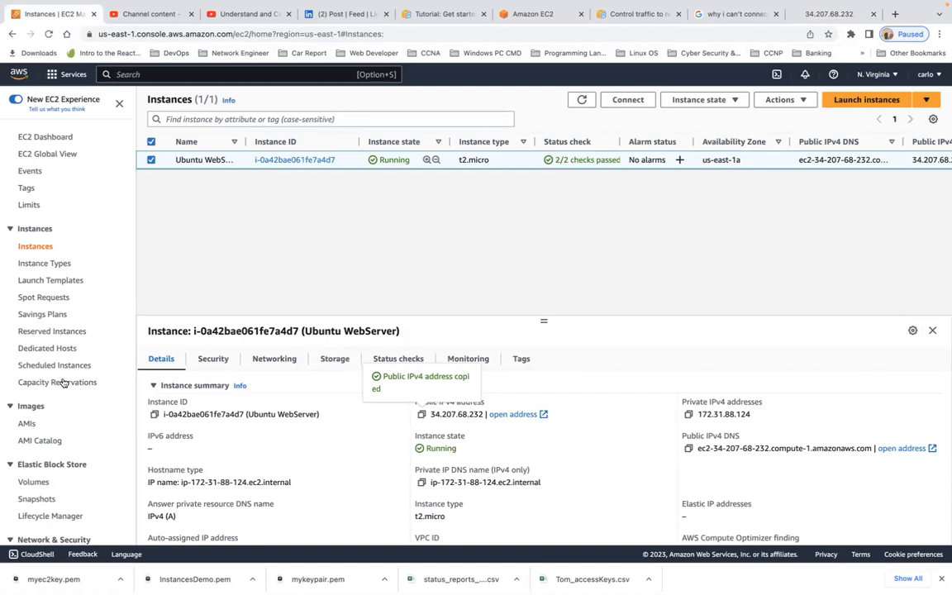
- Return to the Security Groups page, showing the default group's single inbound rule
scroll(34, 366, "down", 3)
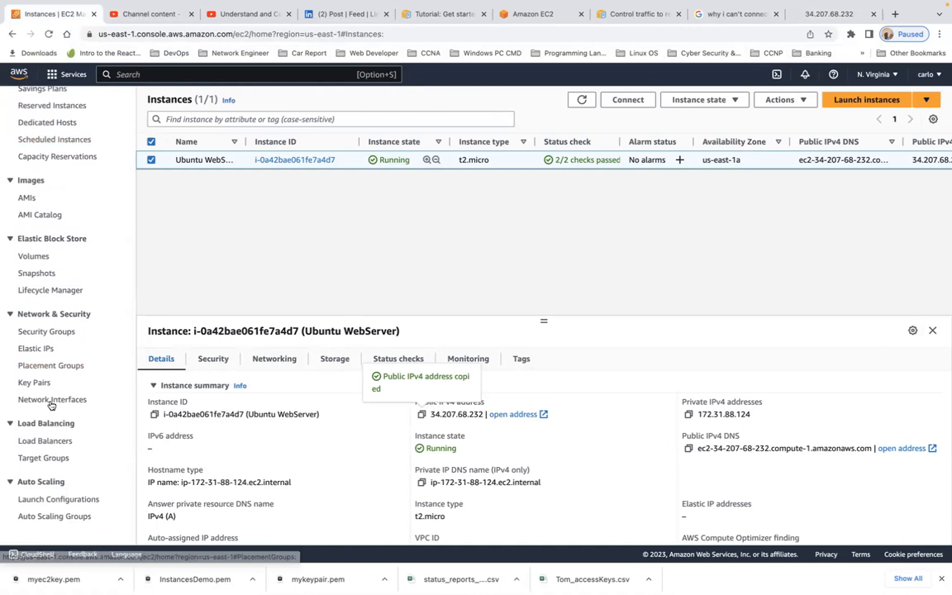
left_click(45, 332)
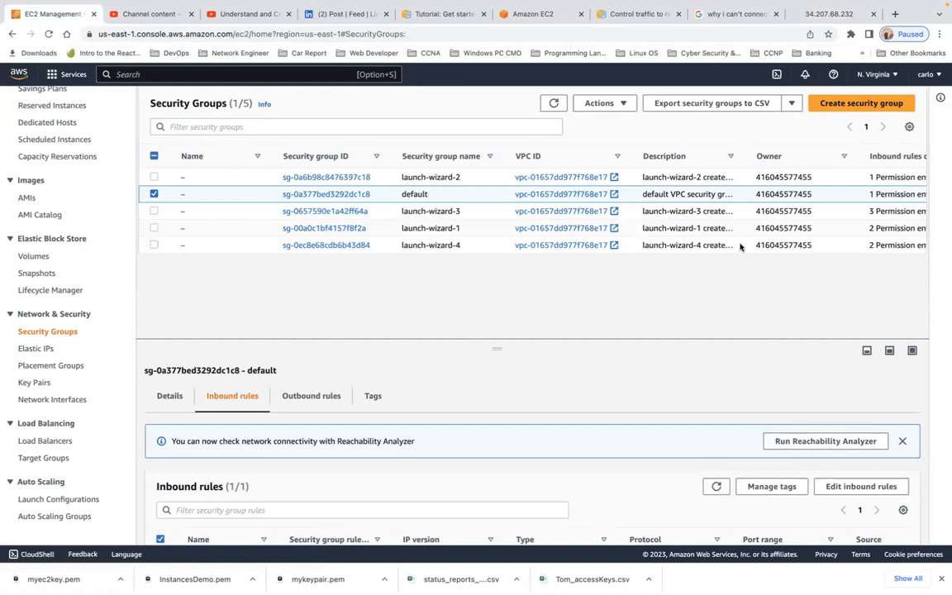
left_click(790, 104)
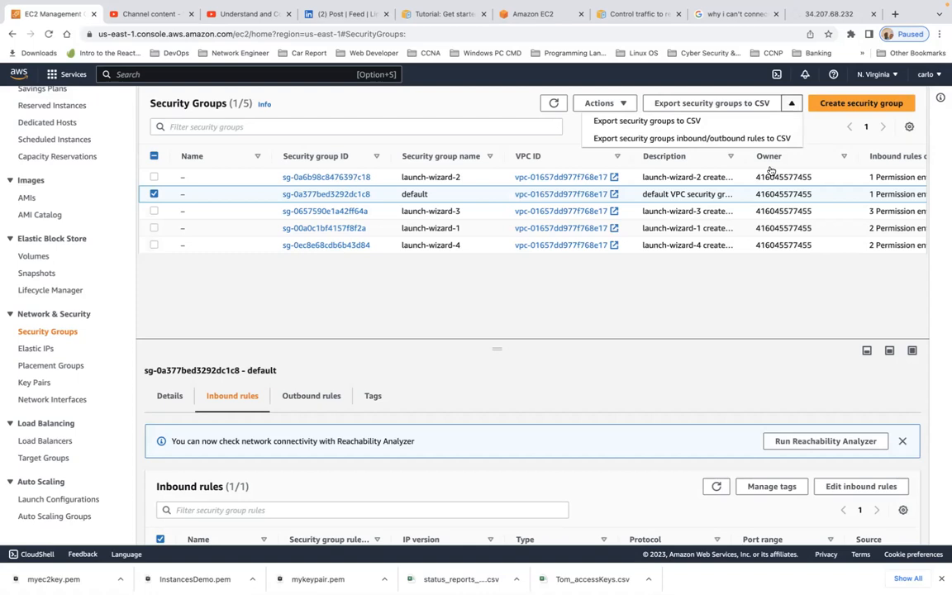
left_click(739, 296)
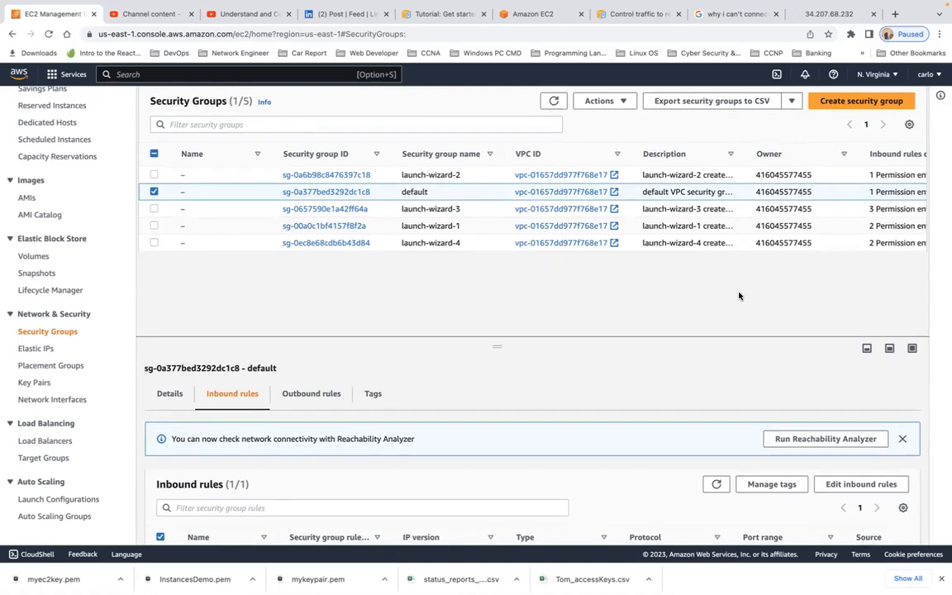
scroll(756, 411, "down", 1)
scroll(756, 411, "down", 1)
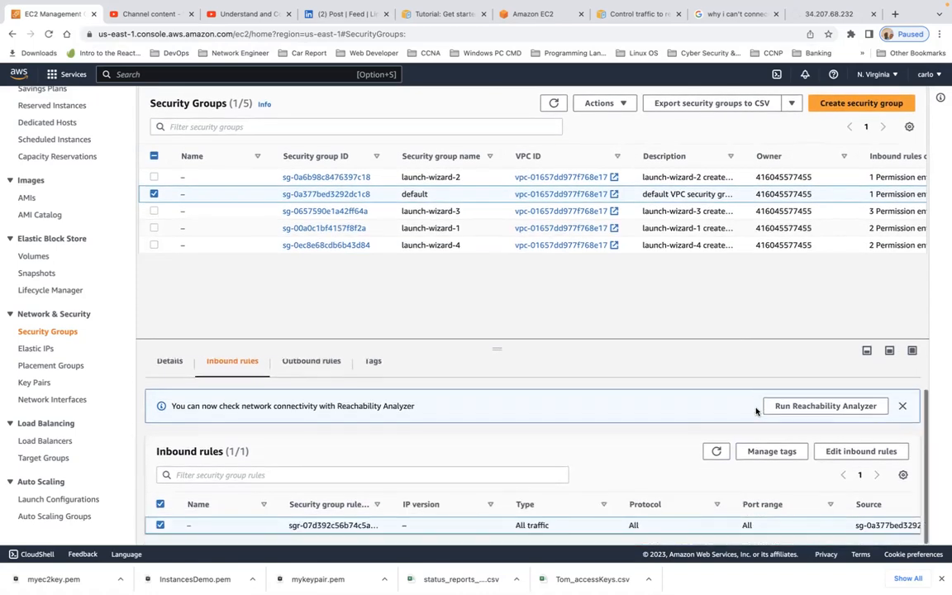
left_click(903, 475)
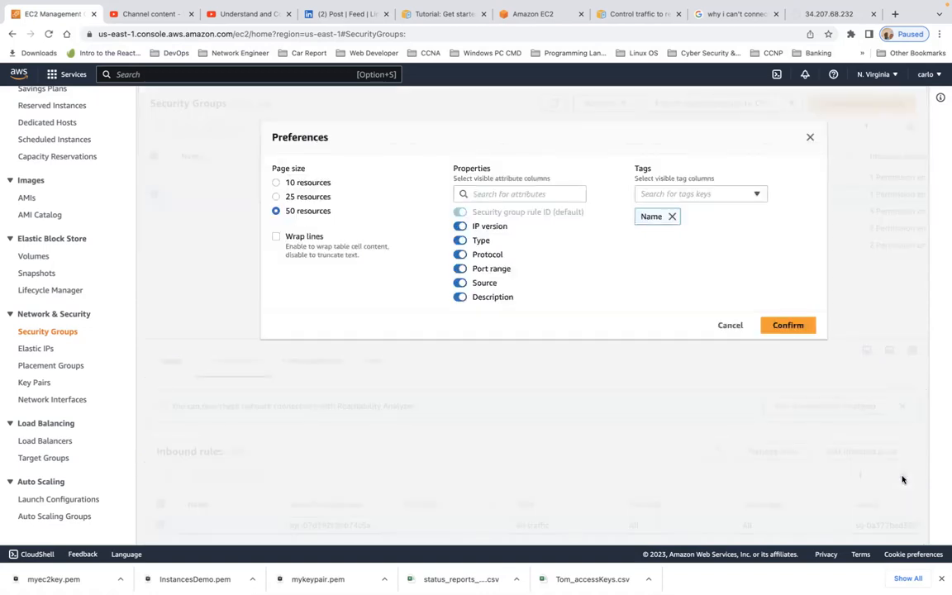
left_click(732, 325)
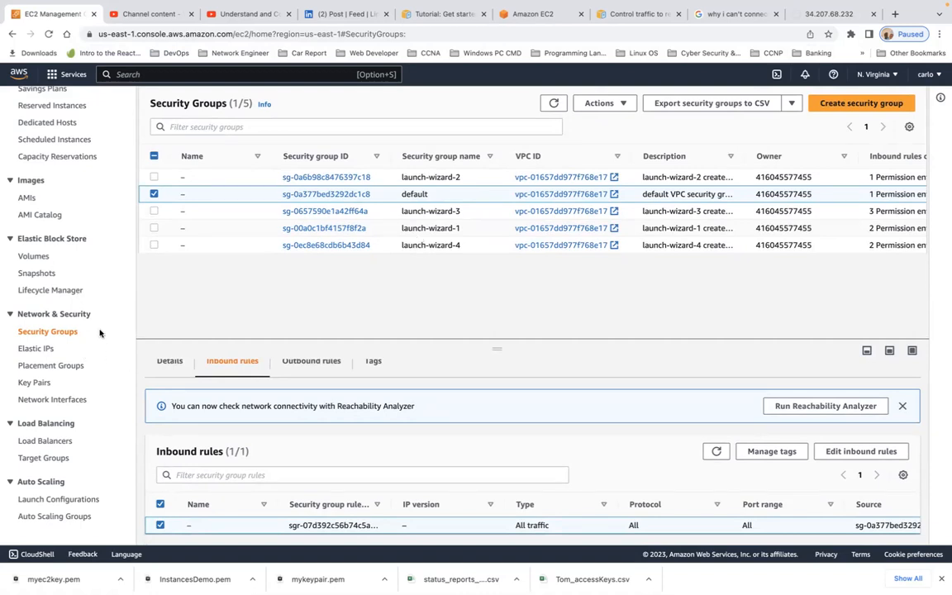
scroll(101, 333, "up", 5)
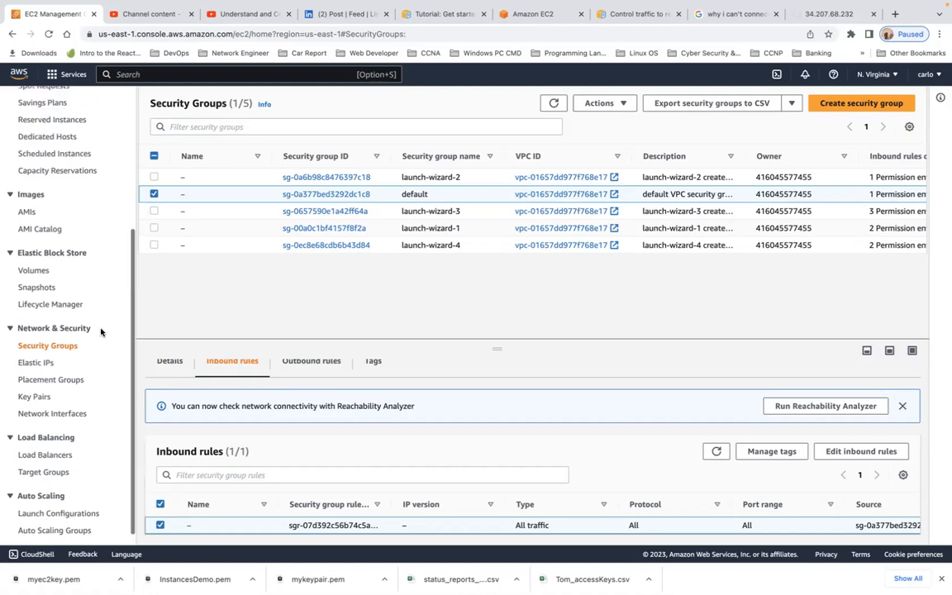
scroll(101, 332, "up", 1)
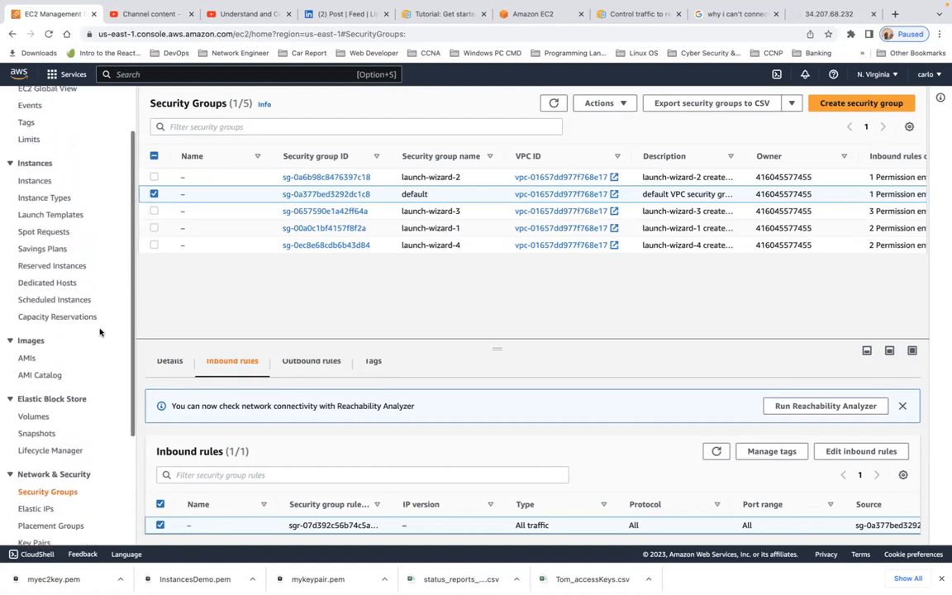
- Open and reload the Instance types list, then enlarge the table to show more rows
left_click(46, 200)
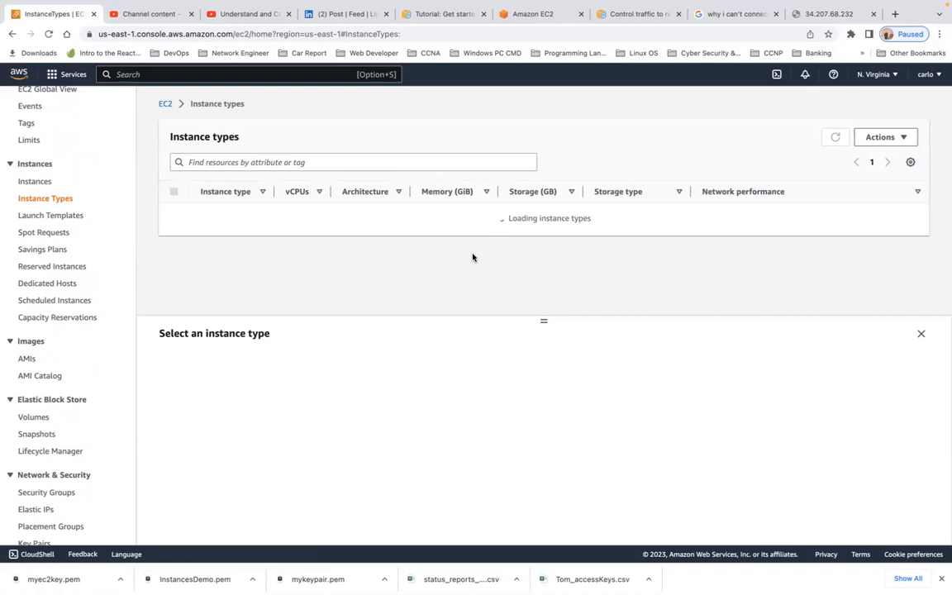
left_click(49, 34)
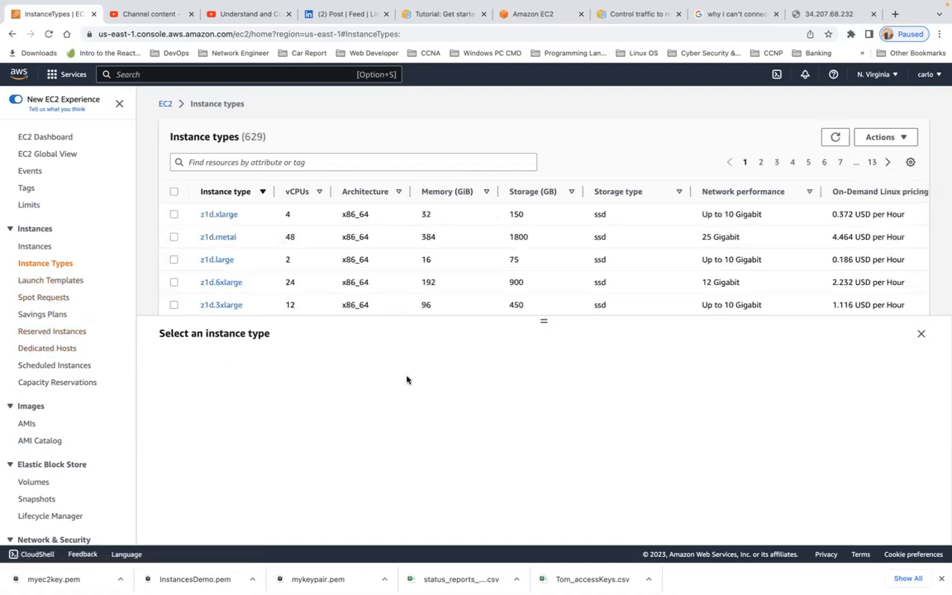
left_click_drag(544, 364, 569, 504)
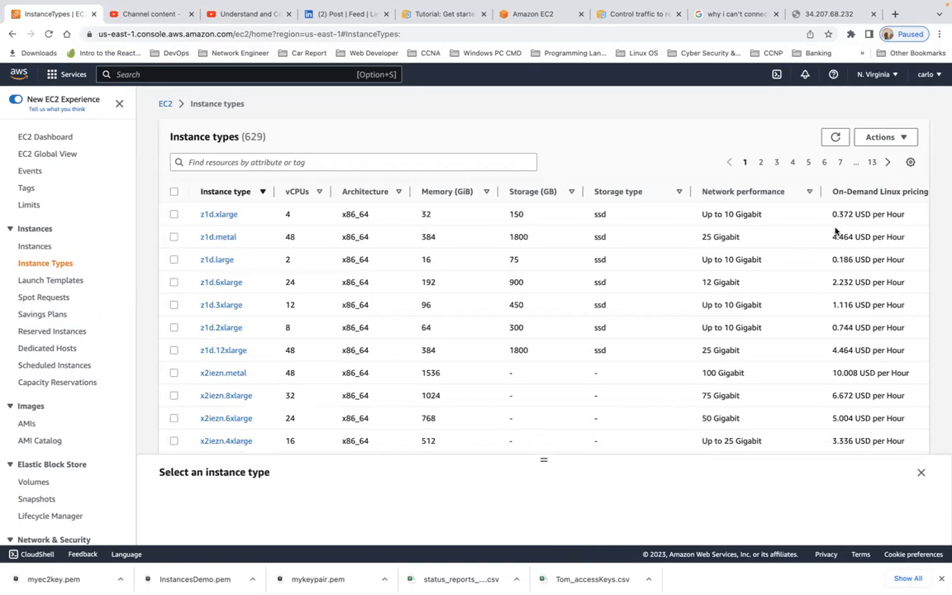
scroll(878, 294, "down", 8)
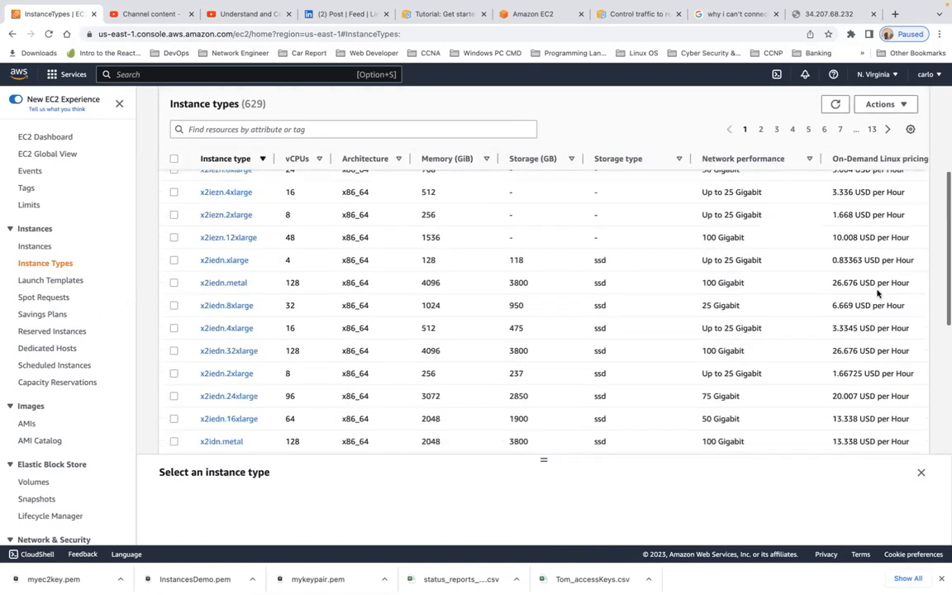
scroll(878, 293, "down", 10)
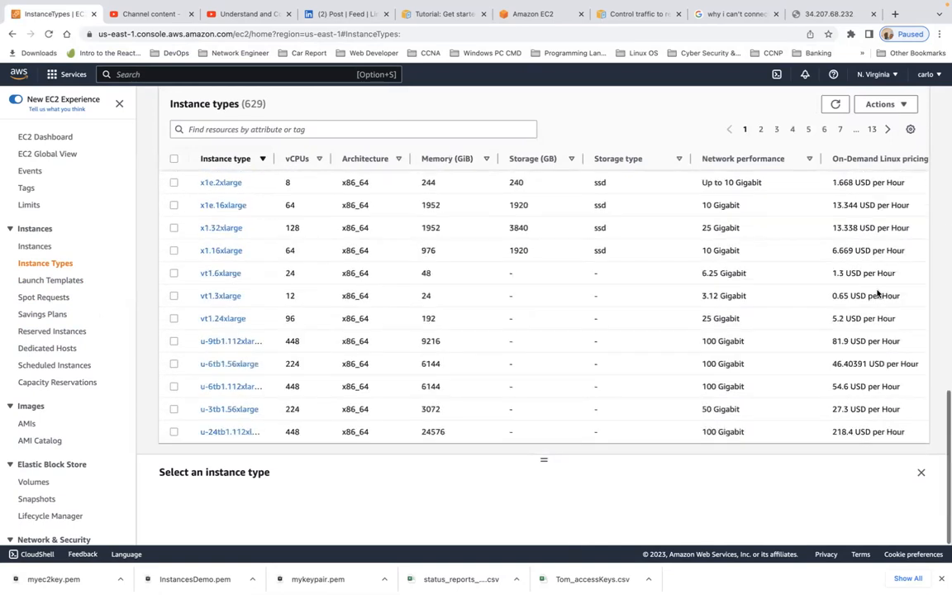
- Select the u-24tb1.112xlarge instance type, priced at 218.4 USD per hour, to show its details
triple_click(850, 432)
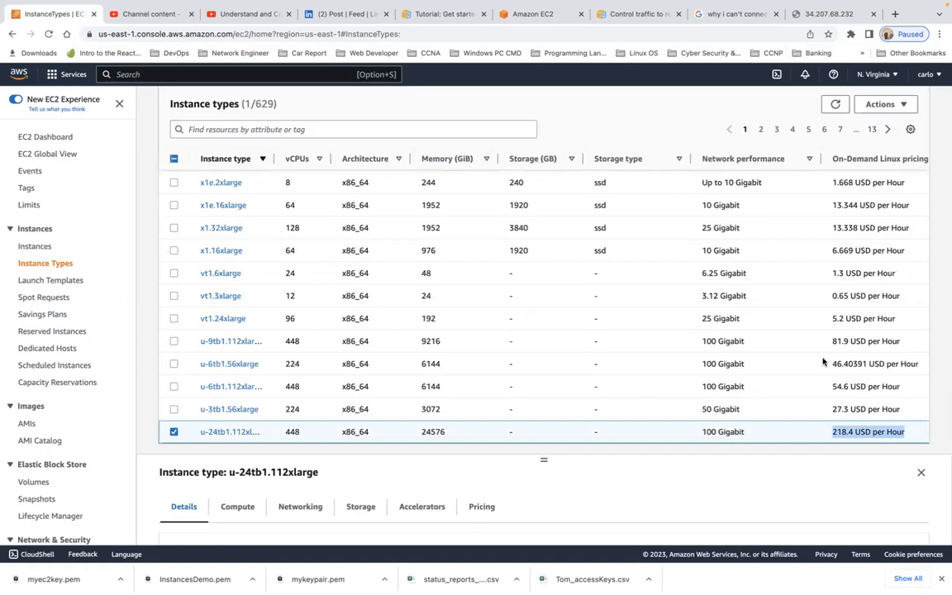
scroll(823, 363, "up", 1)
scroll(823, 361, "up", 10)
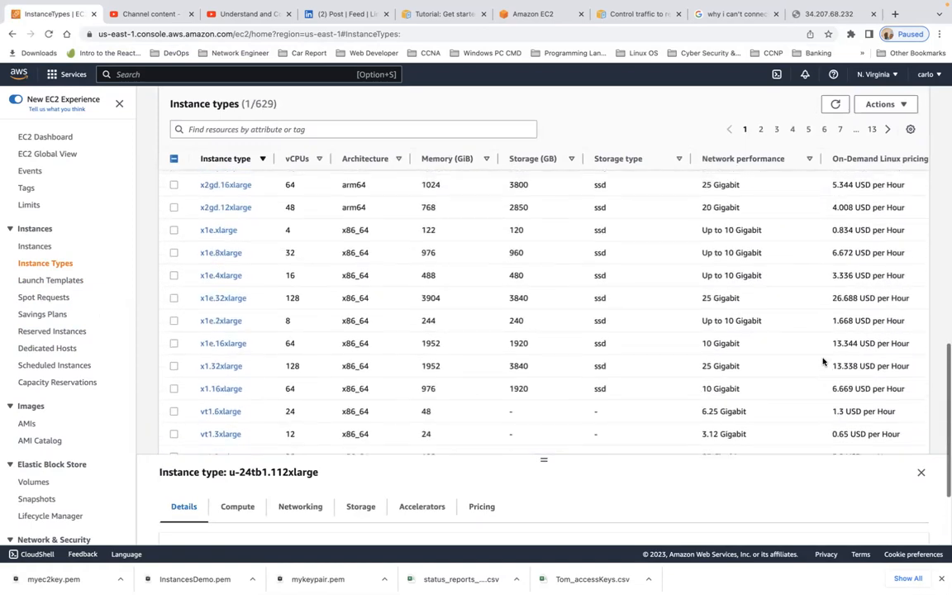
scroll(823, 362, "up", 20)
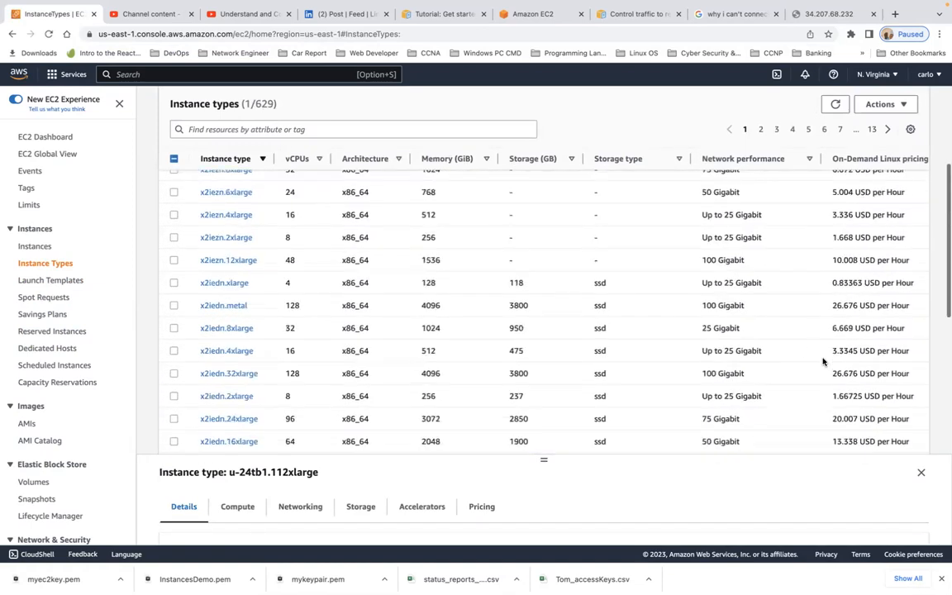
scroll(823, 361, "up", 8)
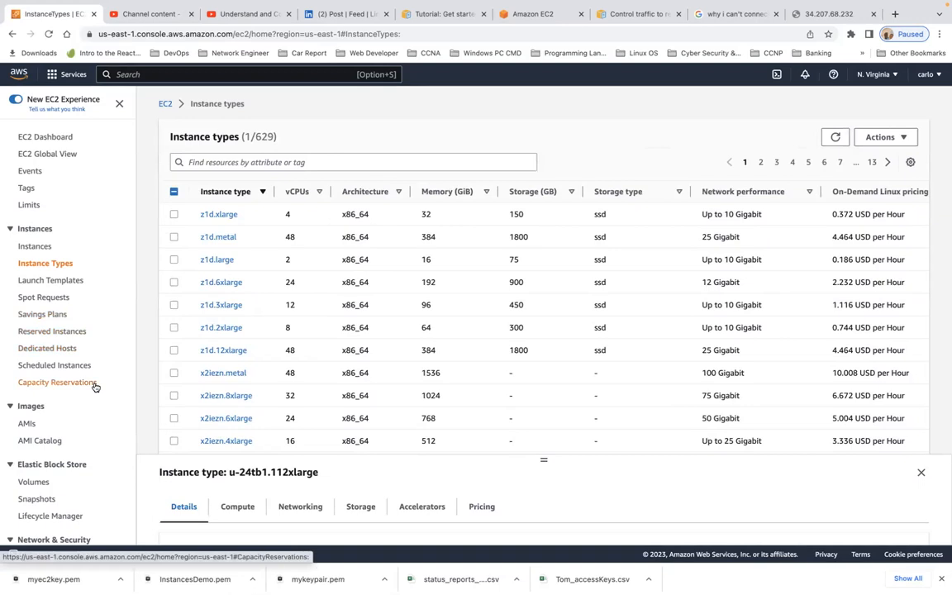
scroll(95, 387, "down", 5)
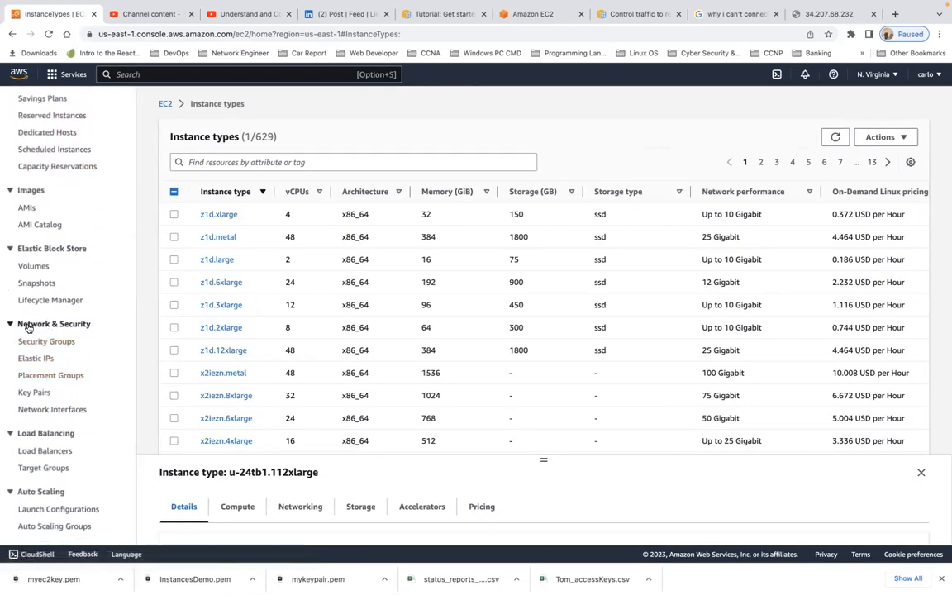
- Show the default security group's outbound rules and start editing them
left_click(40, 341)
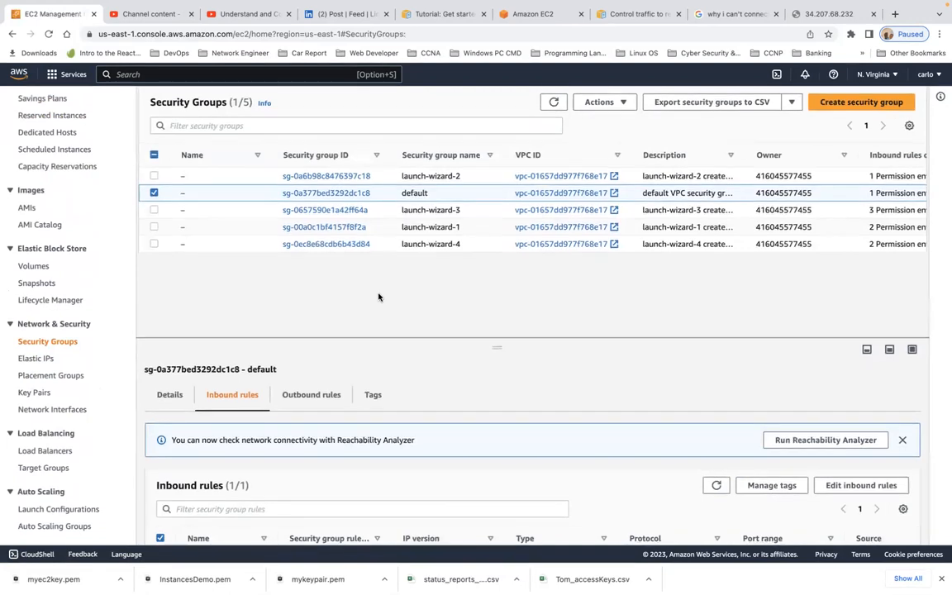
left_click(306, 397)
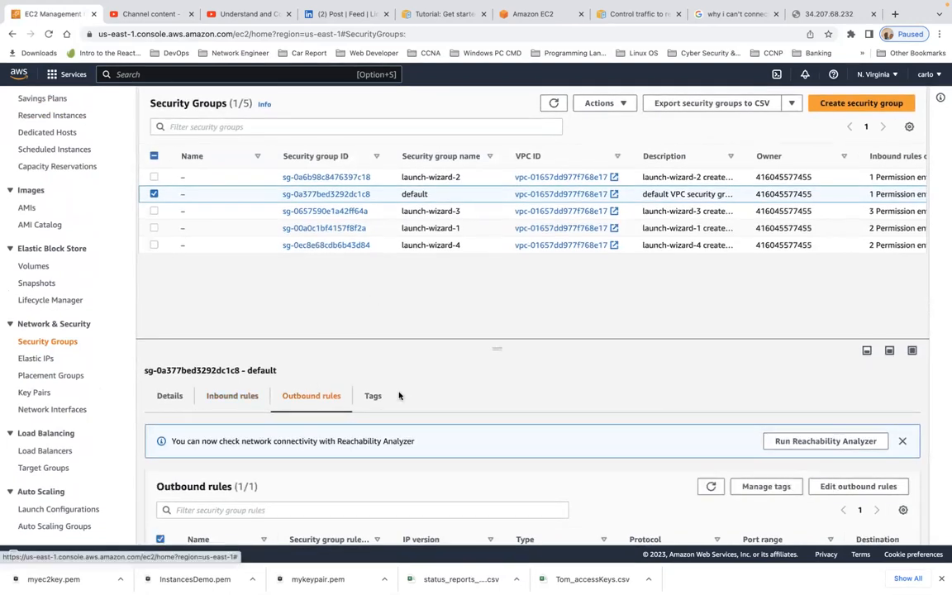
scroll(398, 395, "down", 1)
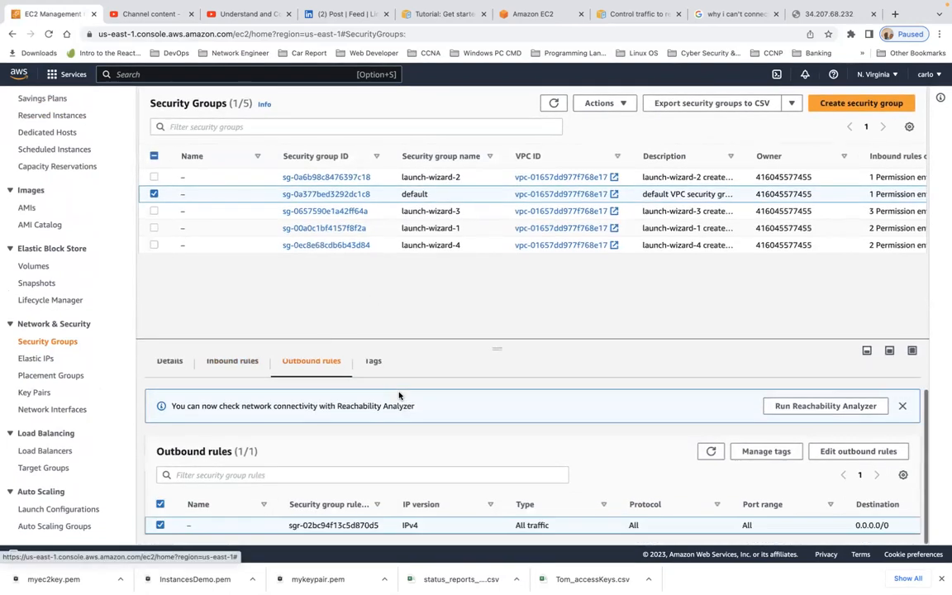
left_click(857, 453)
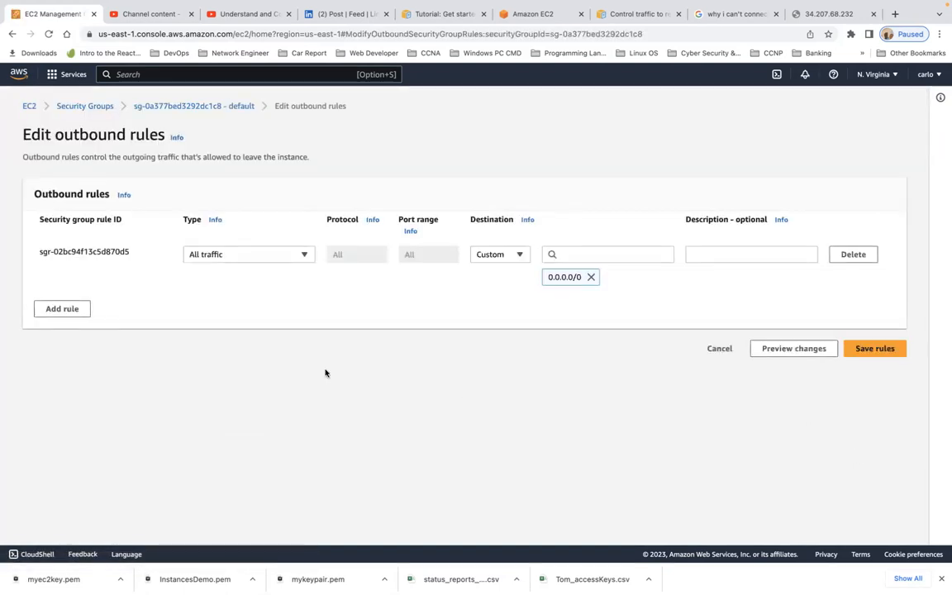
- Browse the rule Type list without choosing, then cancel the default group's outbound rule edit
left_click(304, 255)
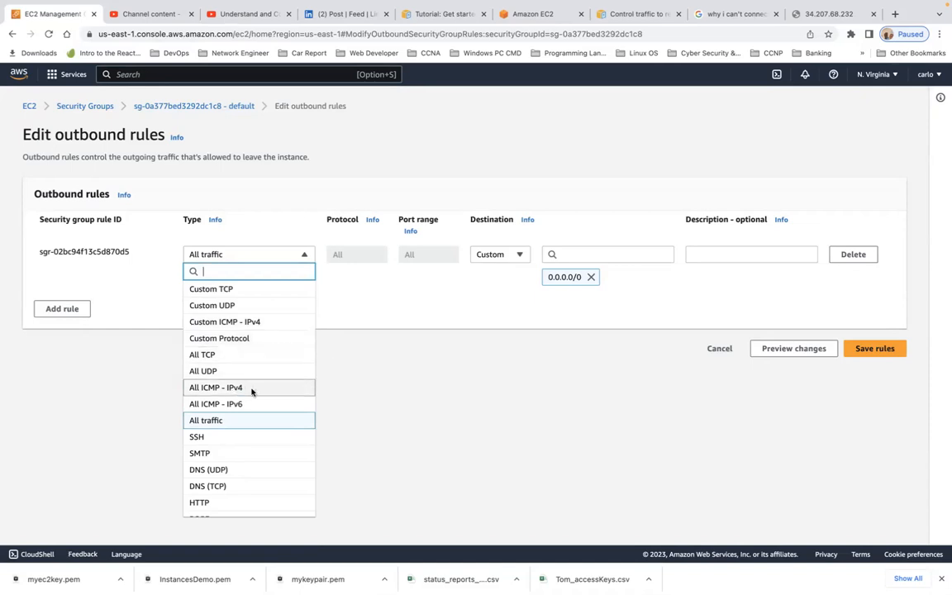
scroll(270, 444, "down", 1)
scroll(270, 444, "down", 10)
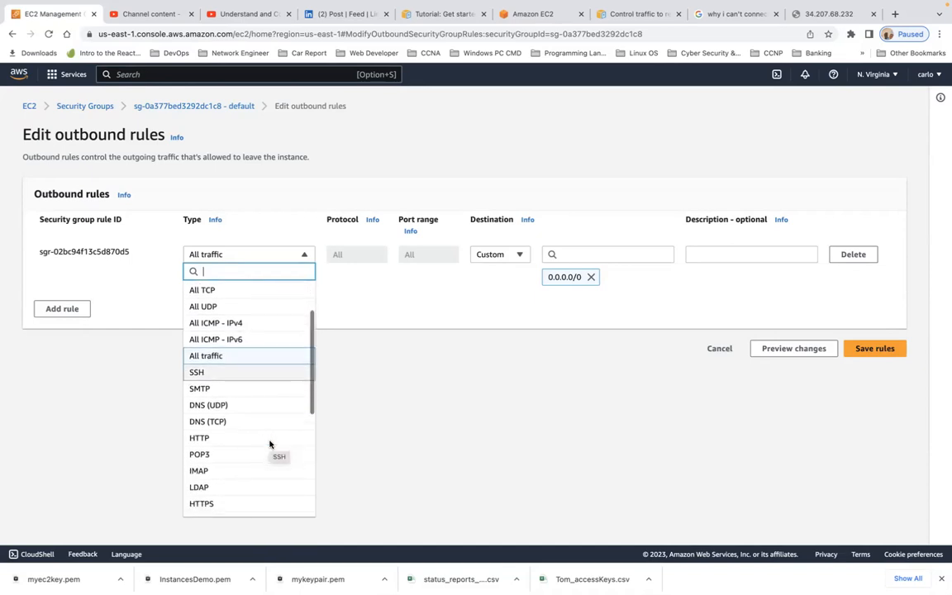
scroll(269, 444, "down", 1)
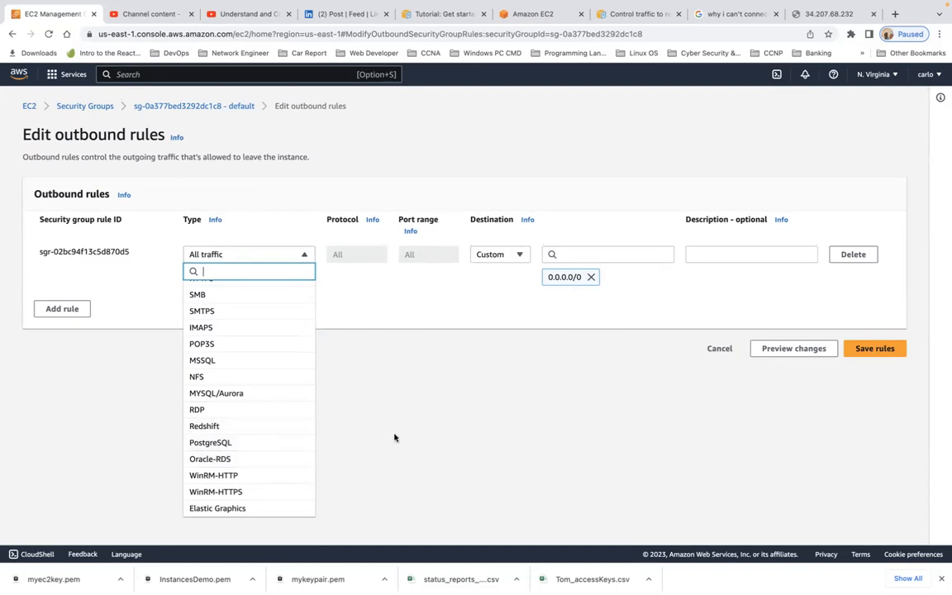
left_click(471, 443)
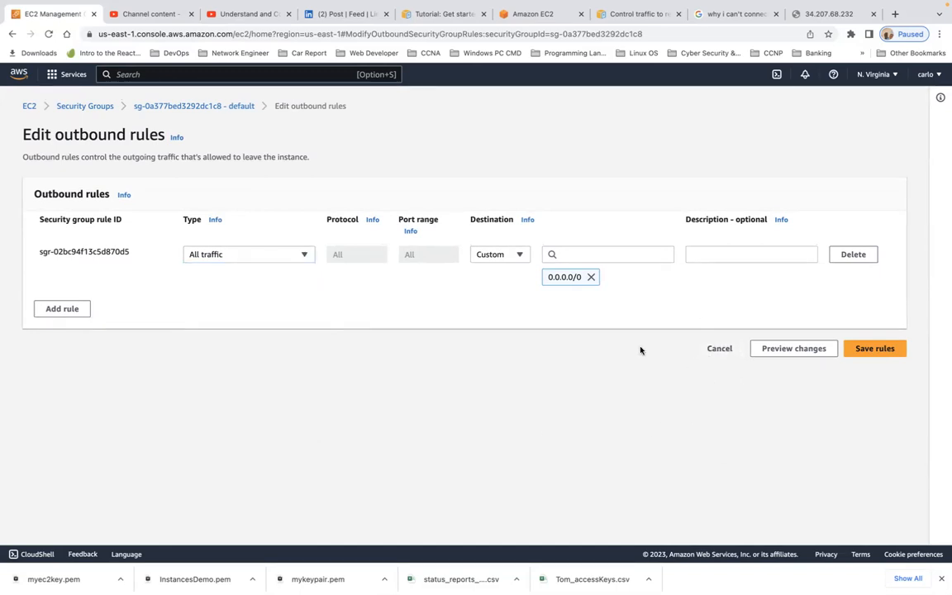
left_click(719, 348)
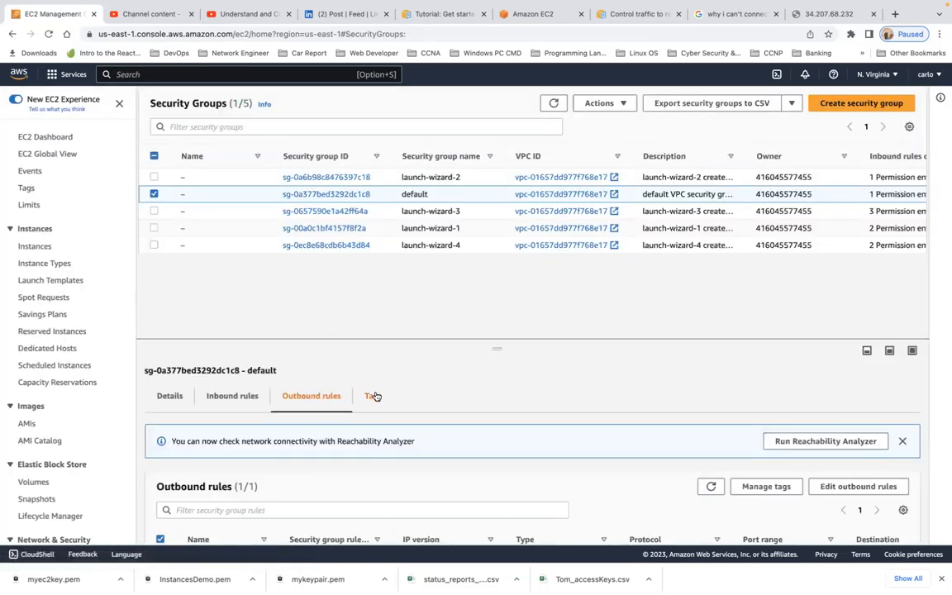
- Select launch-wizard-2 and open its details, which show the SSH port 22 inbound rule
left_click(372, 396)
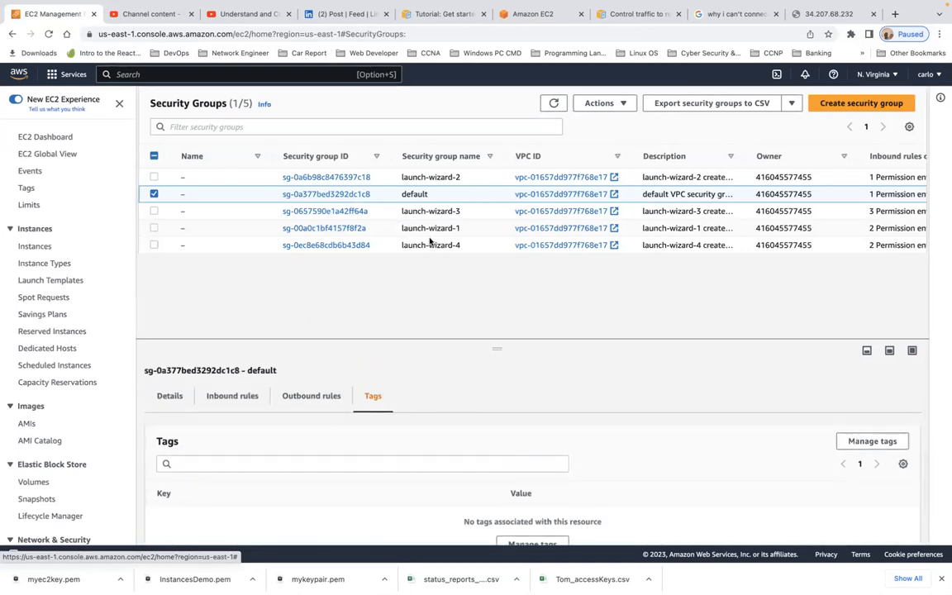
left_click(156, 180)
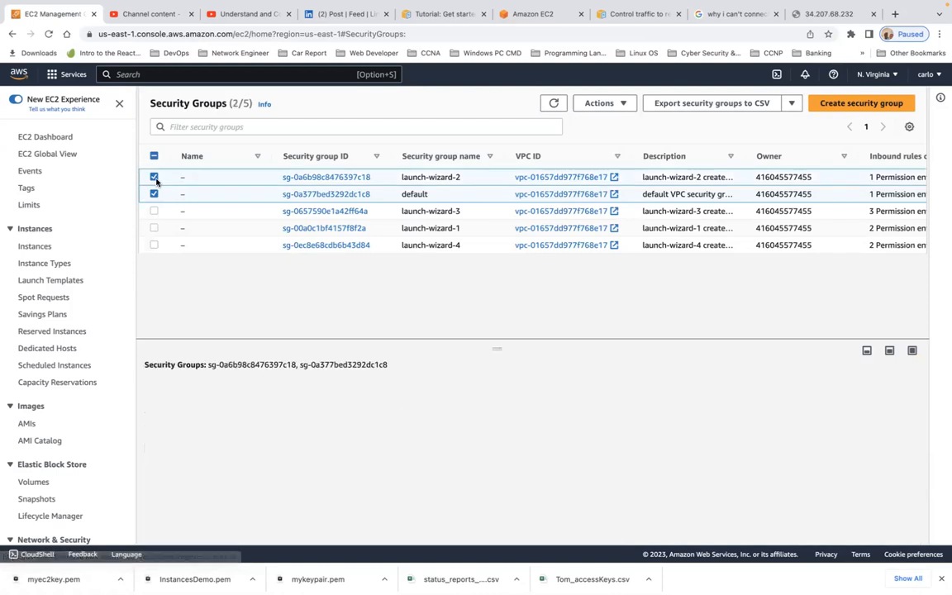
left_click(324, 177)
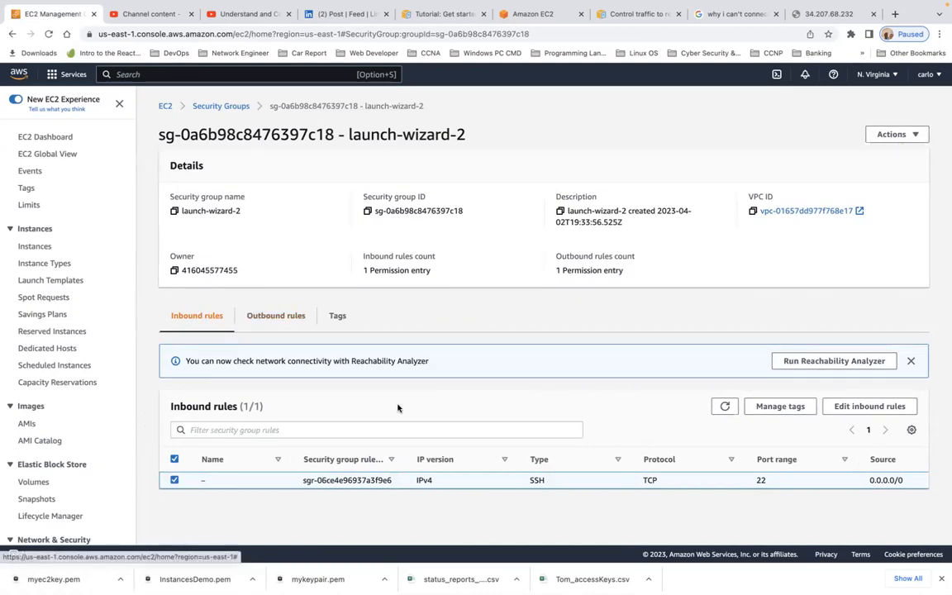
- Add an HTTP port 80 inbound rule from 0.0.0.0/0 to launch-wizard-2 and save it
left_click(846, 409)
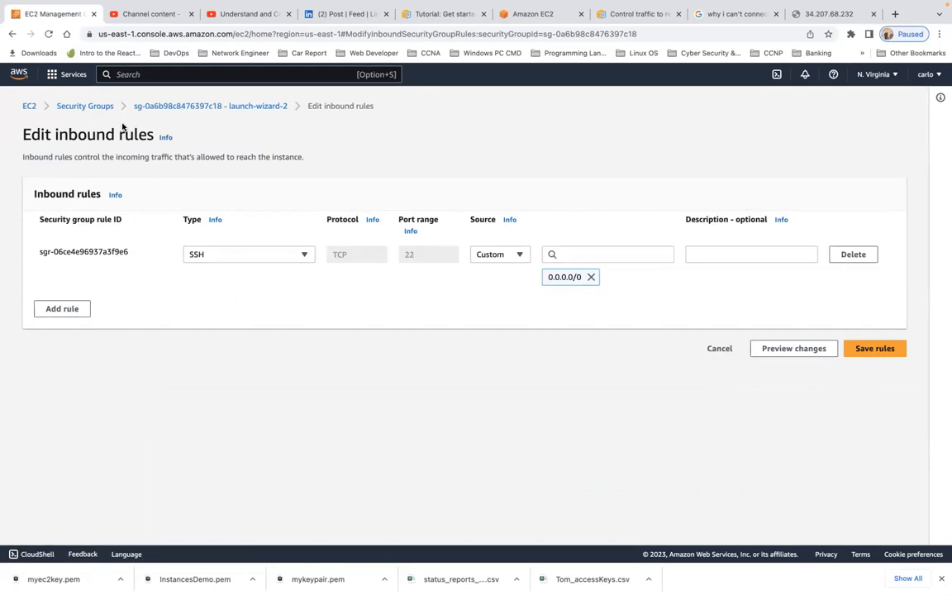
left_click(12, 34)
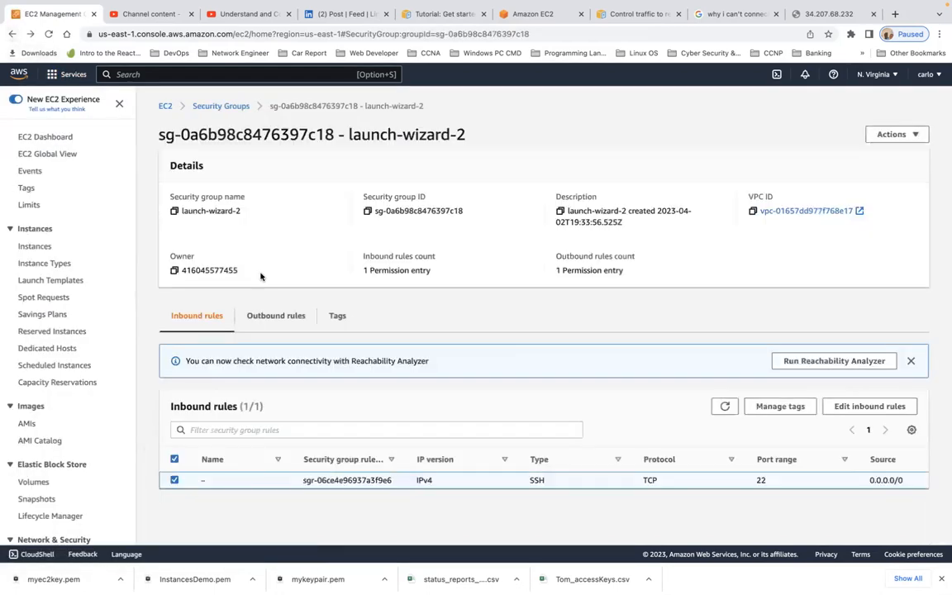
left_click(868, 408)
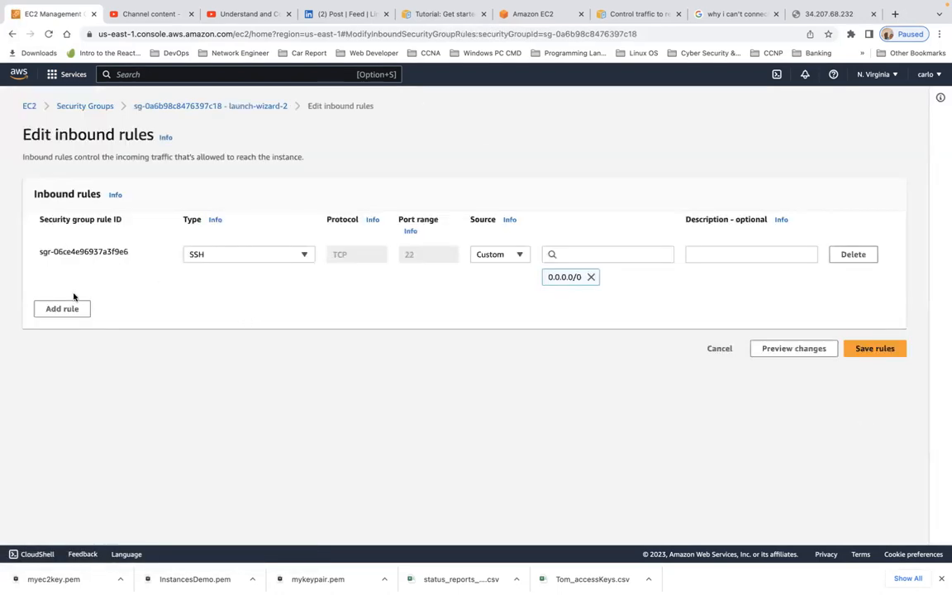
left_click(66, 309)
left_click(305, 305)
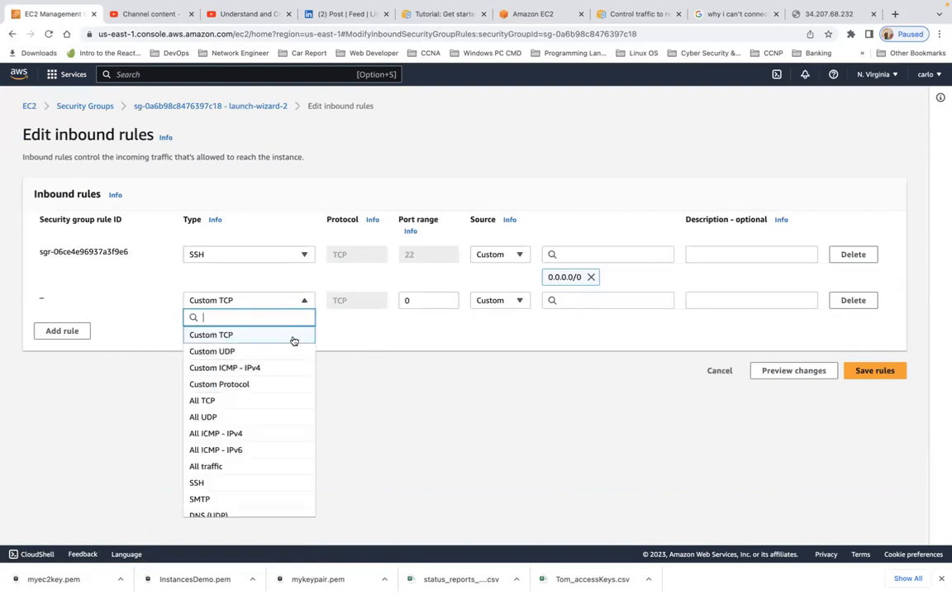
type("htp")
key("BackSpace")
type("t")
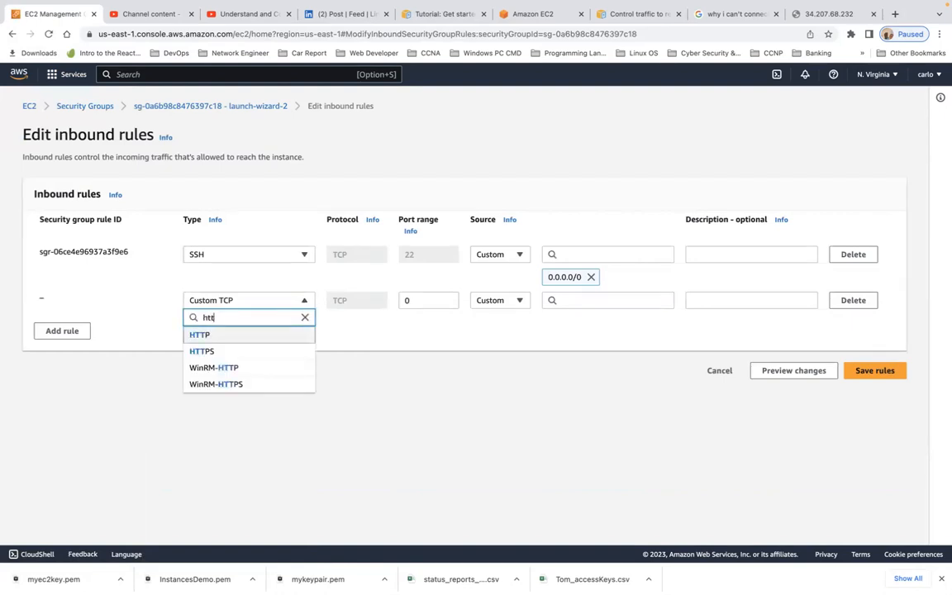
left_click(263, 337)
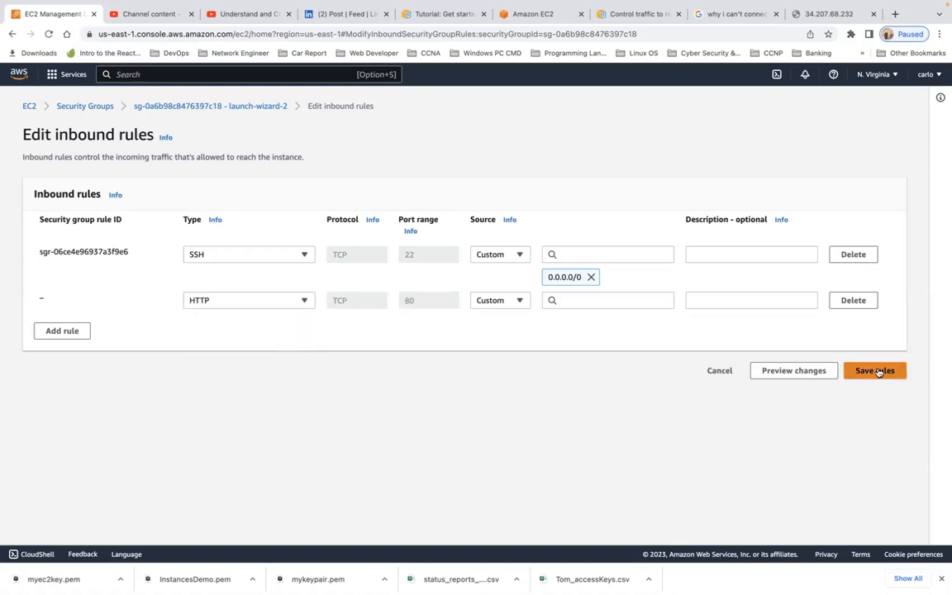
left_click(571, 298)
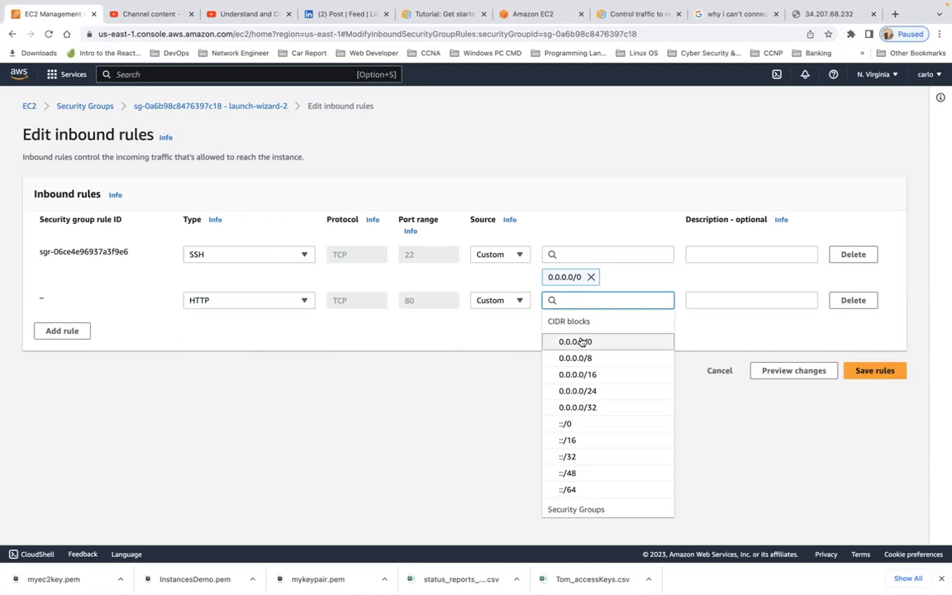
left_click(571, 339)
left_click(875, 395)
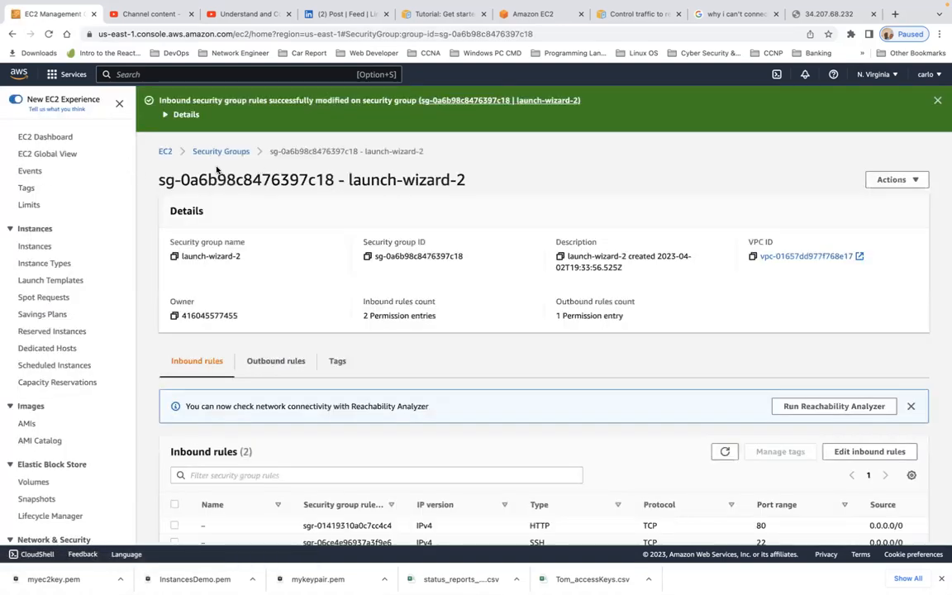
- Check launch-wizard-3, then open launch-wizard-1's details and its inbound rules editor
left_click(224, 153)
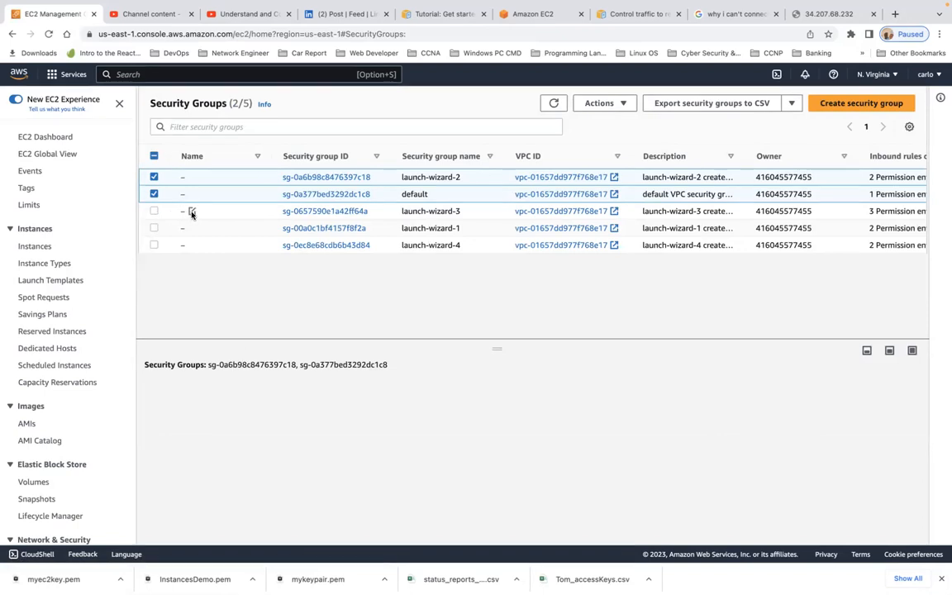
left_click(153, 212)
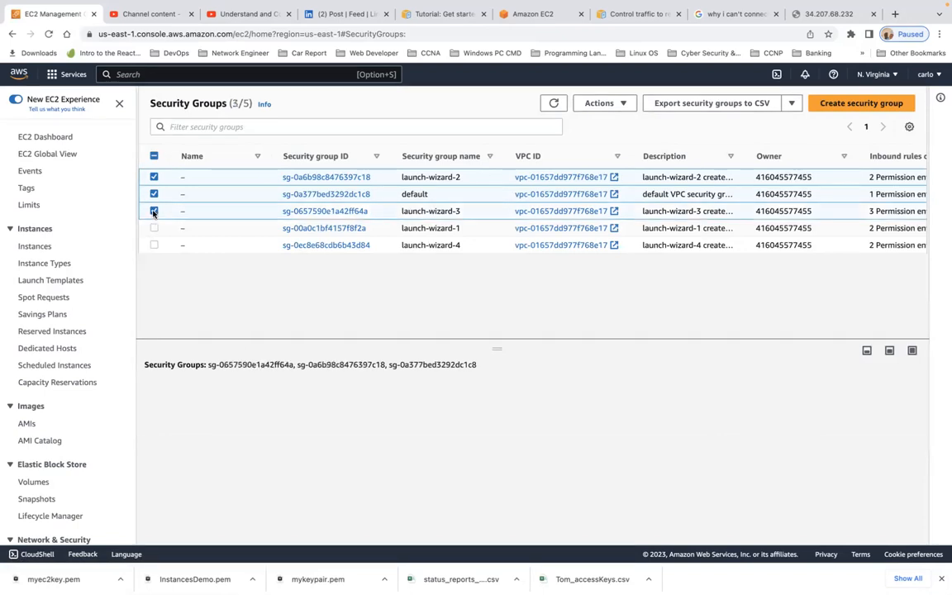
left_click(339, 212)
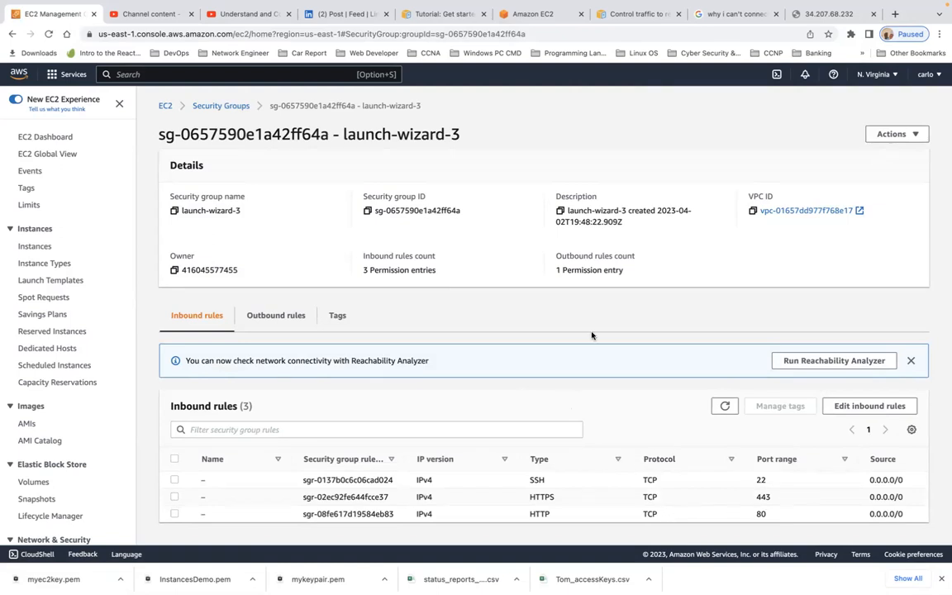
left_click(209, 106)
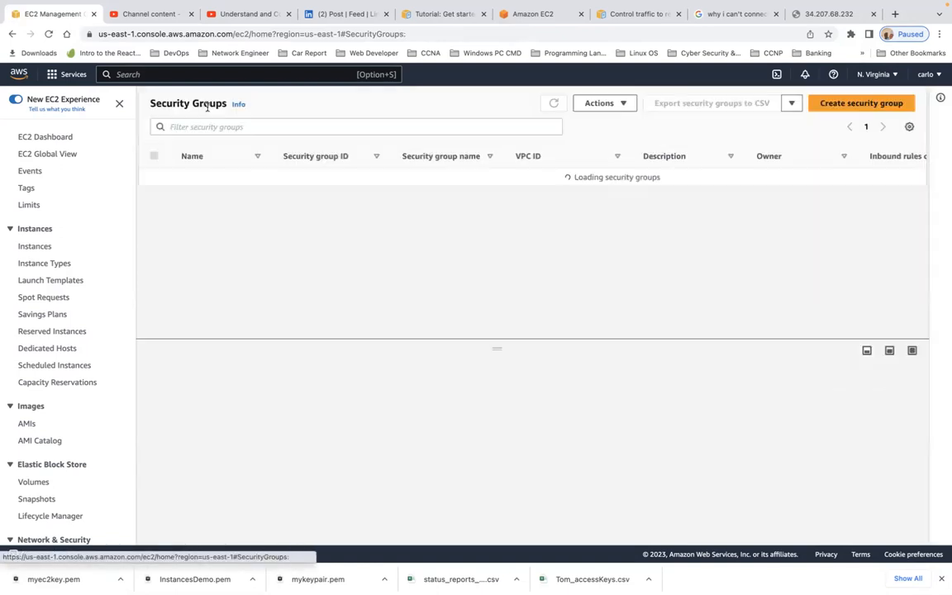
left_click(154, 229)
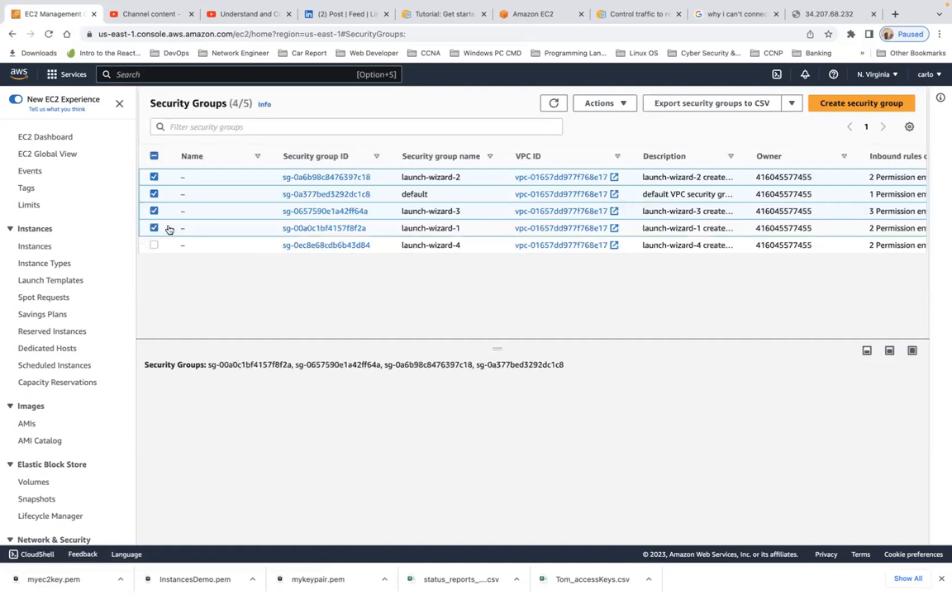
left_click(335, 229)
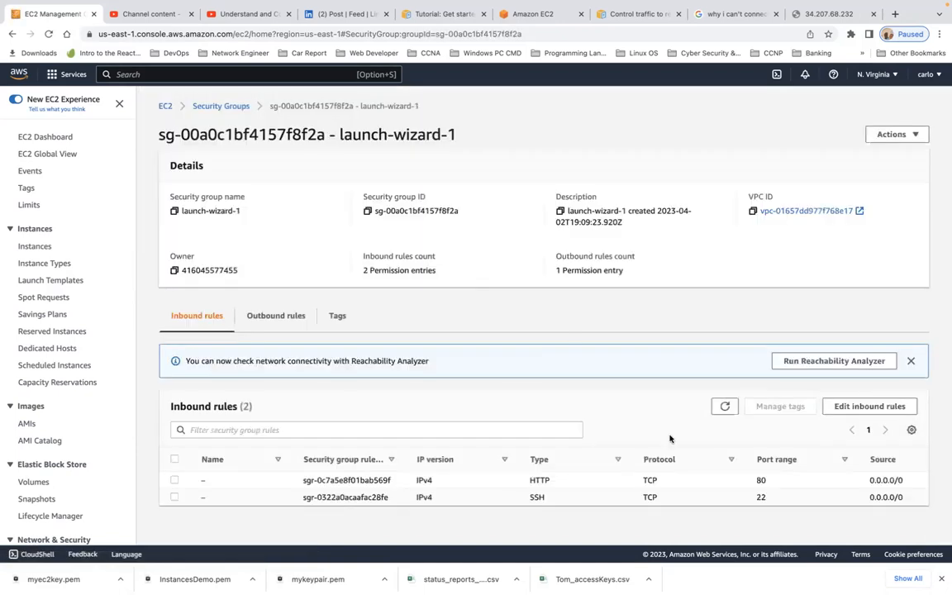
left_click(870, 406)
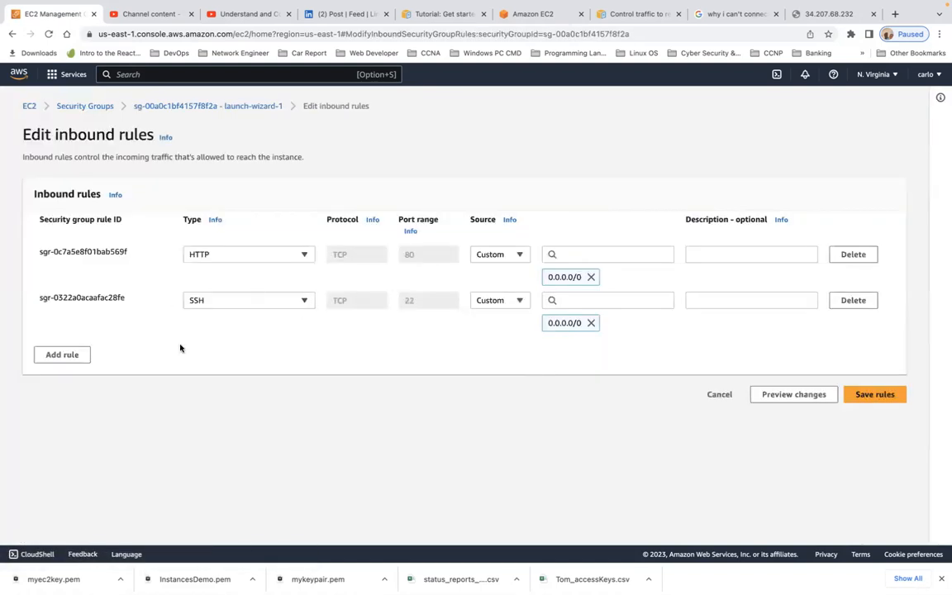
- Add an HTTPS port 443 inbound rule from 0.0.0.0/0 to launch-wizard-1 and save it
left_click(62, 355)
left_click(305, 347)
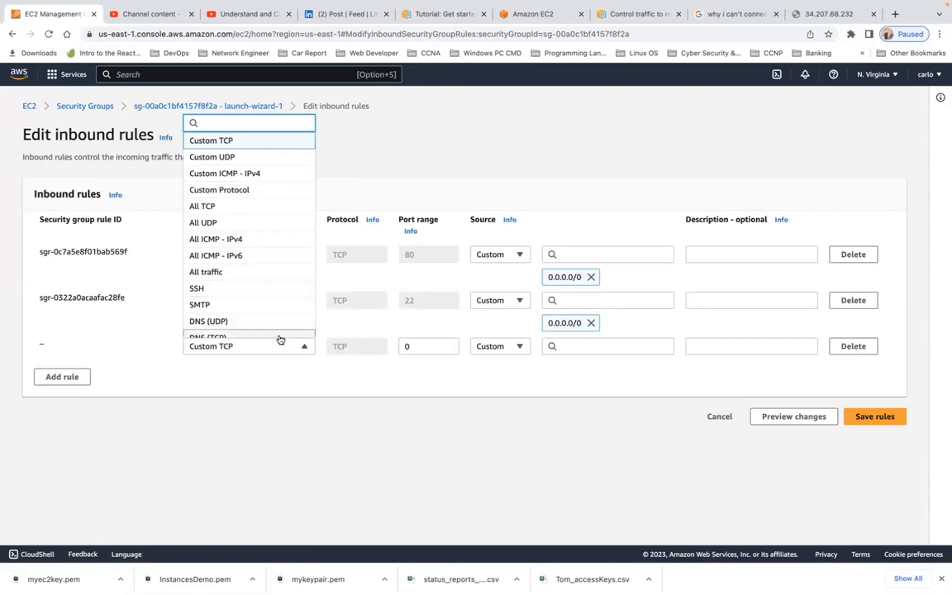
type("http")
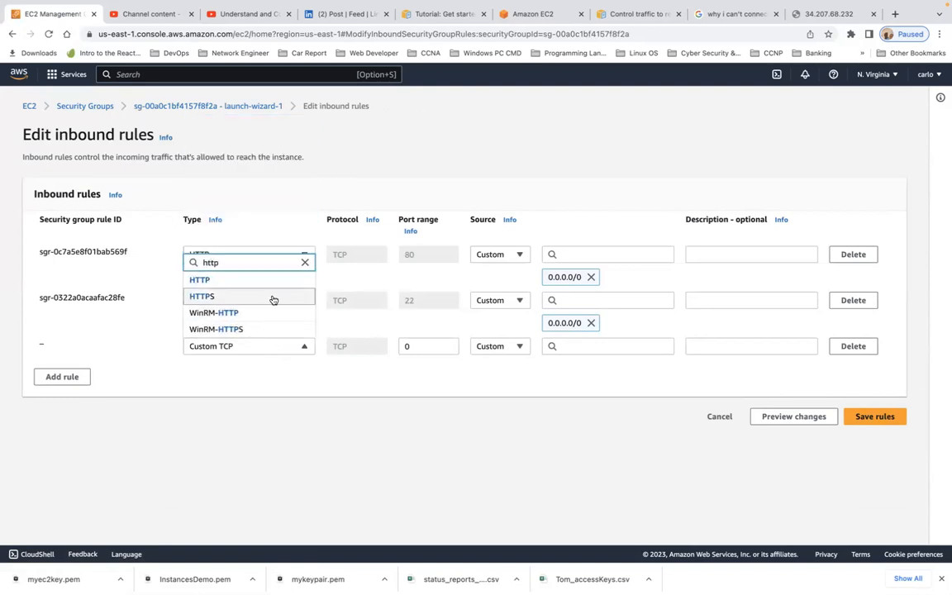
left_click(271, 299)
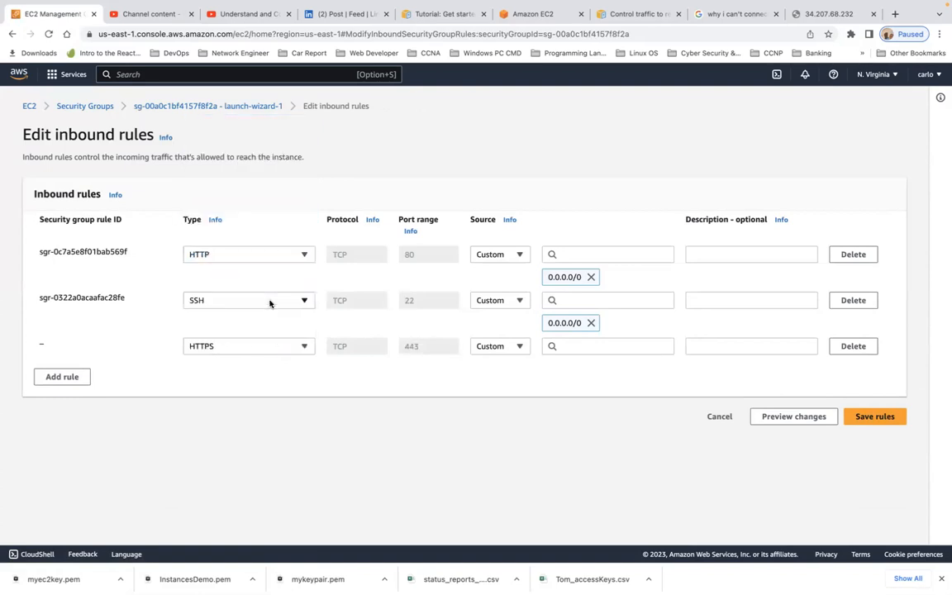
left_click(599, 346)
left_click(614, 149)
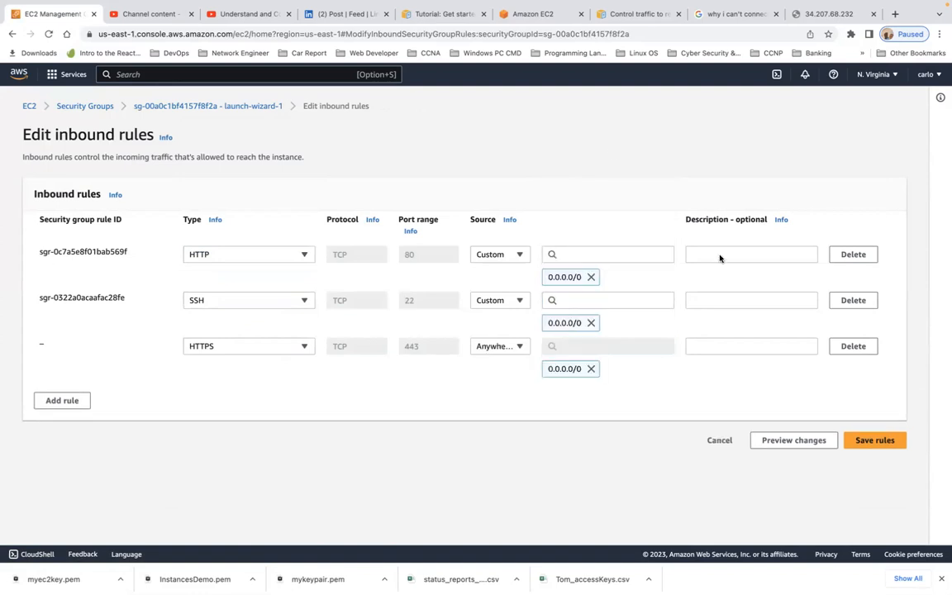
left_click(878, 440)
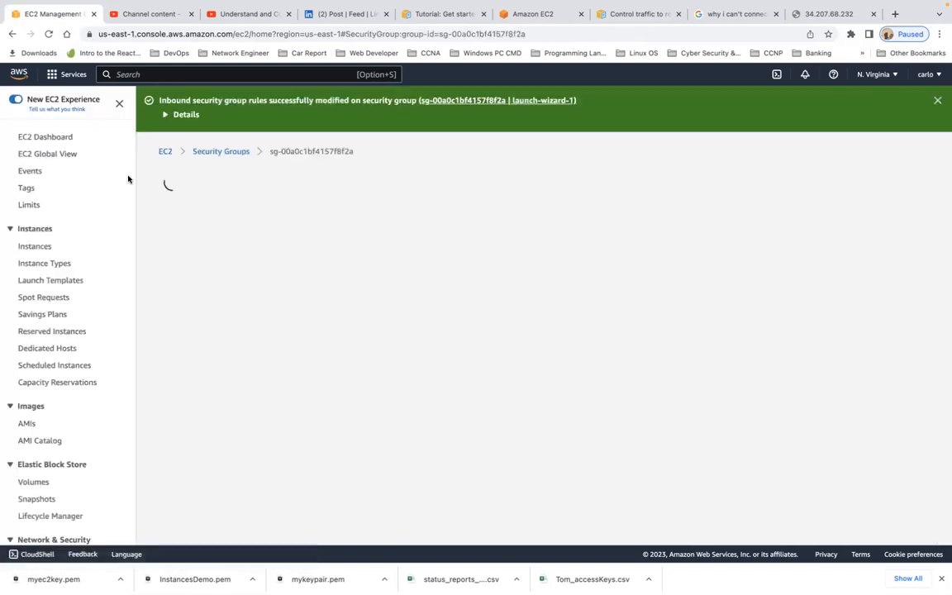
left_click(164, 151)
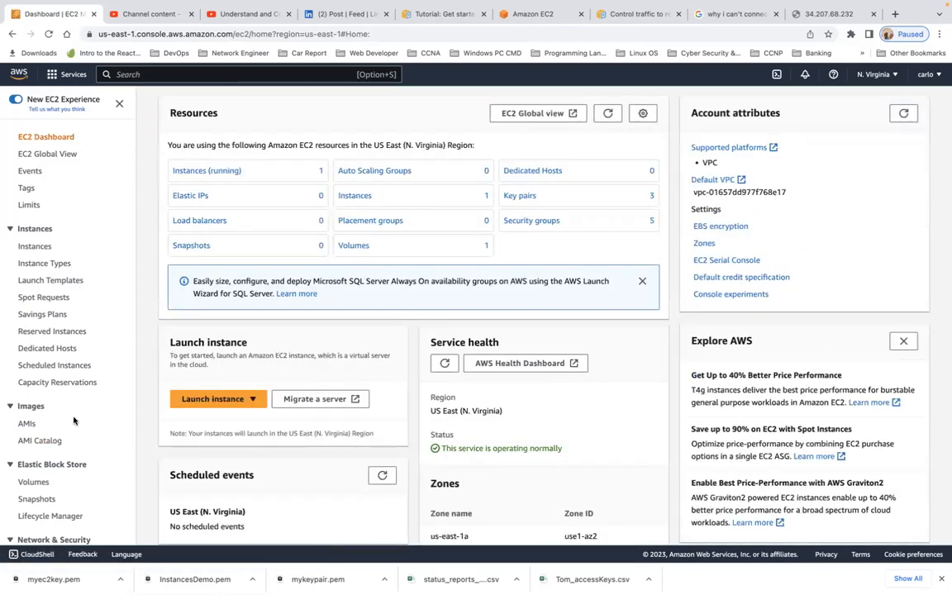
- Open the launch-wizard-4 security group and its inbound rules editor
scroll(79, 421, "down", 2)
scroll(76, 422, "down", 2)
left_click(47, 404)
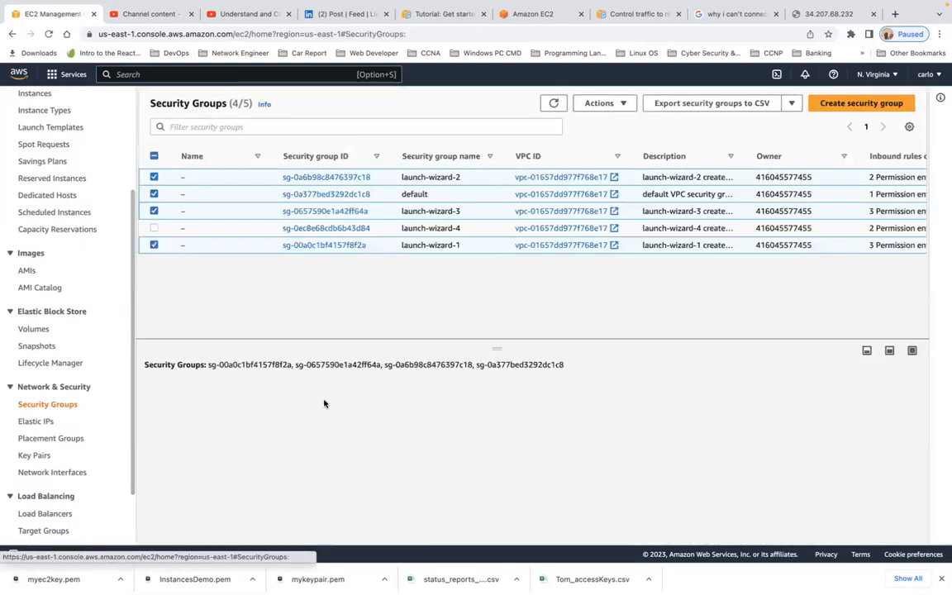
left_click(155, 228)
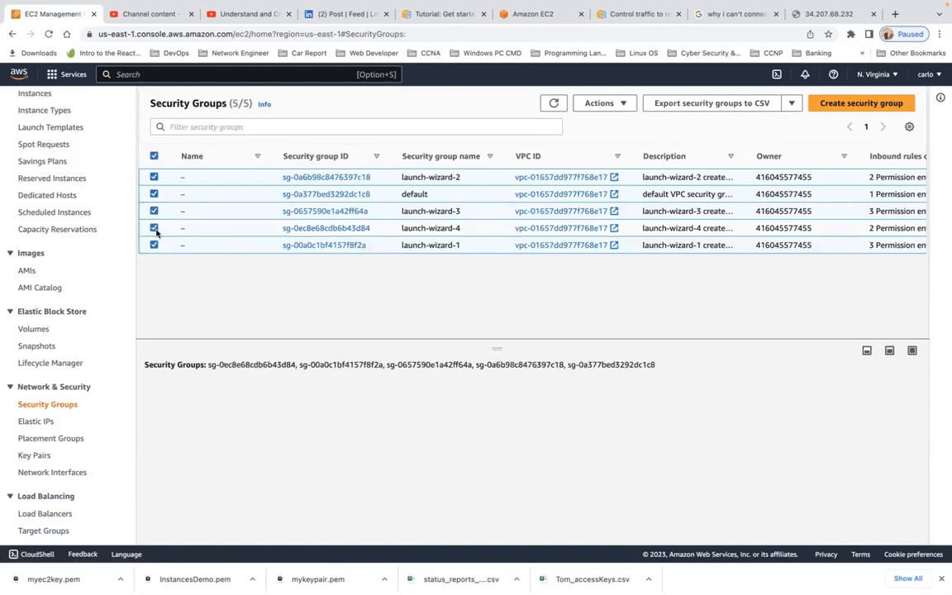
left_click(349, 229)
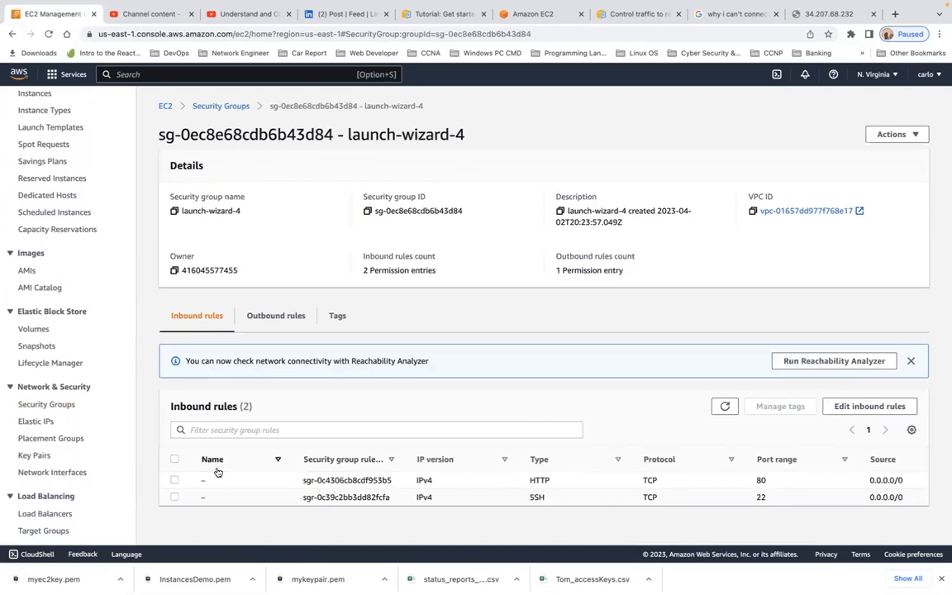
left_click(850, 406)
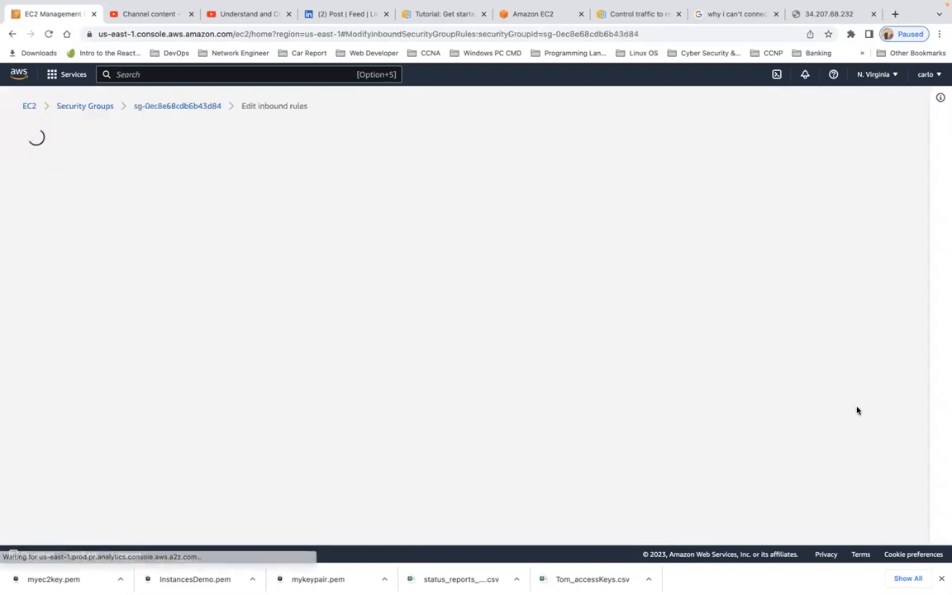
- Add an HTTPS port 443 inbound rule from 0.0.0.0/0 to launch-wizard-4 and save the rules
left_click(66, 356)
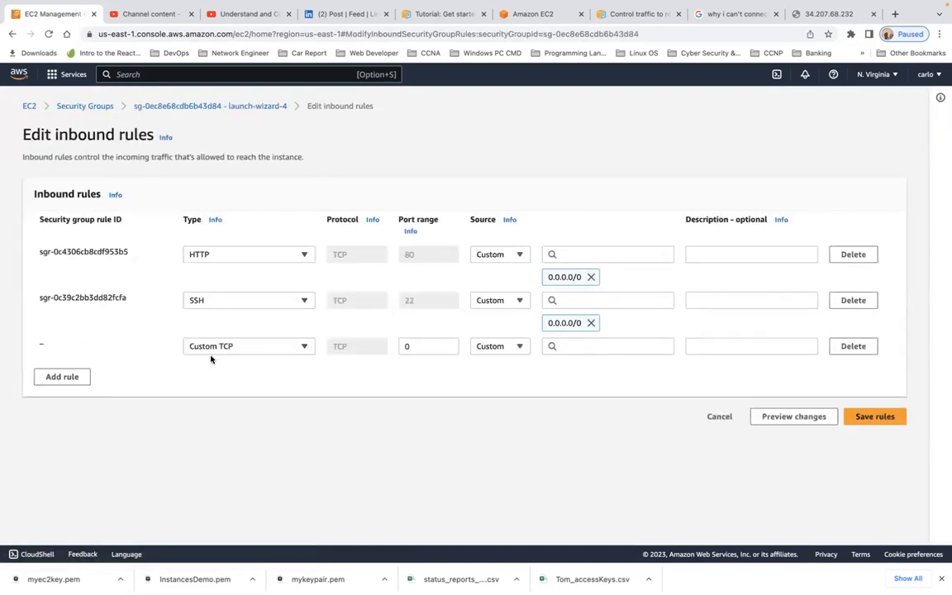
left_click(303, 348)
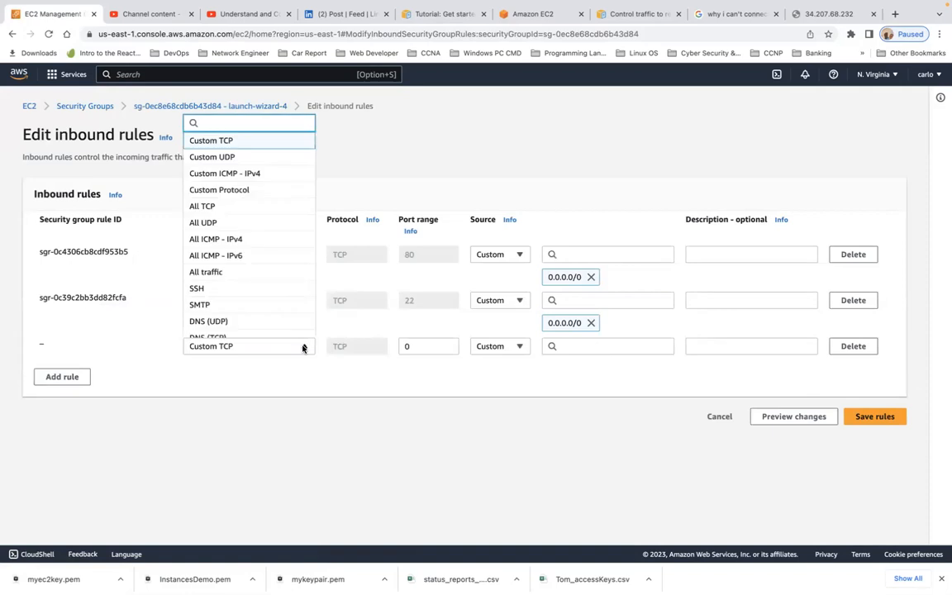
type("htp")
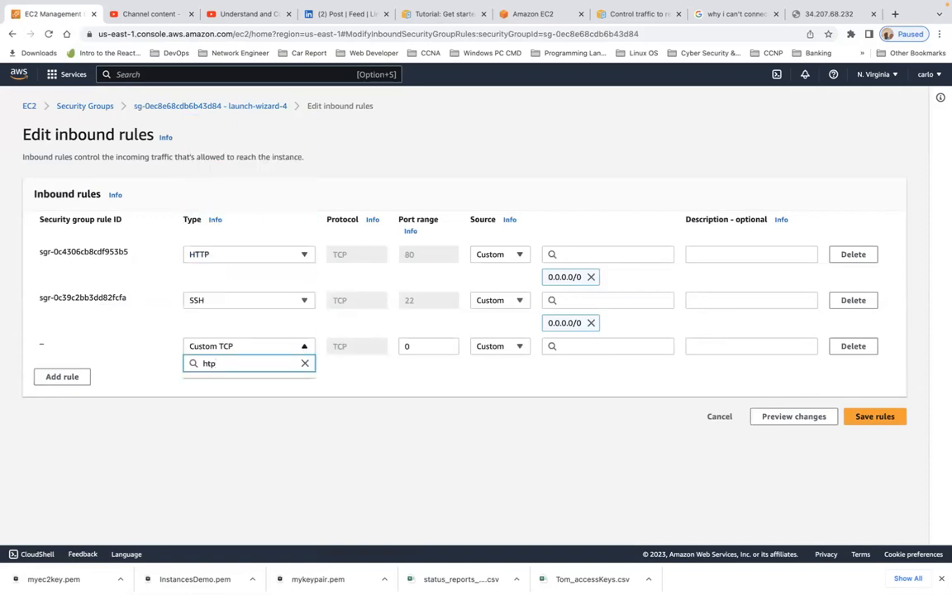
key("BackSpace")
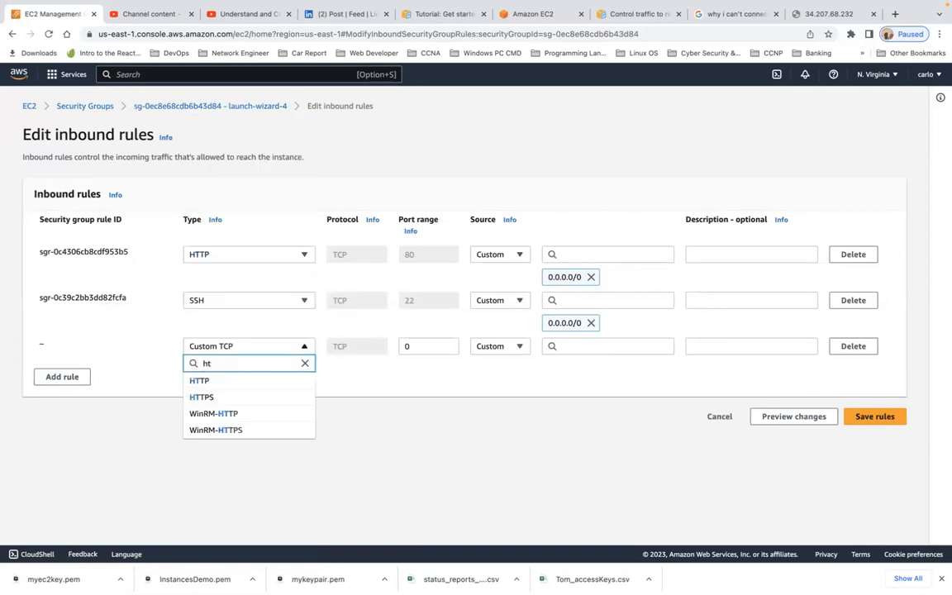
left_click(250, 383)
left_click(272, 349)
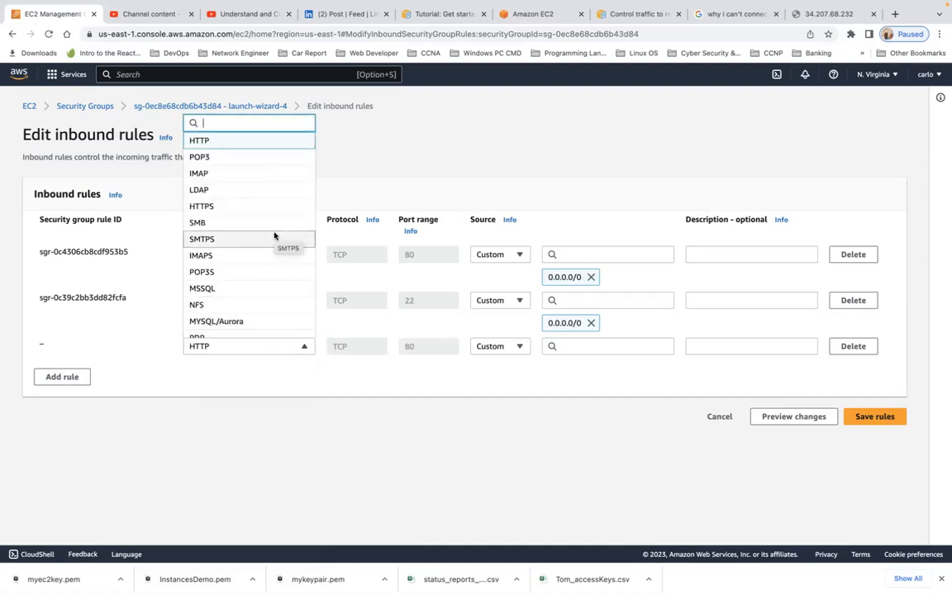
type("t")
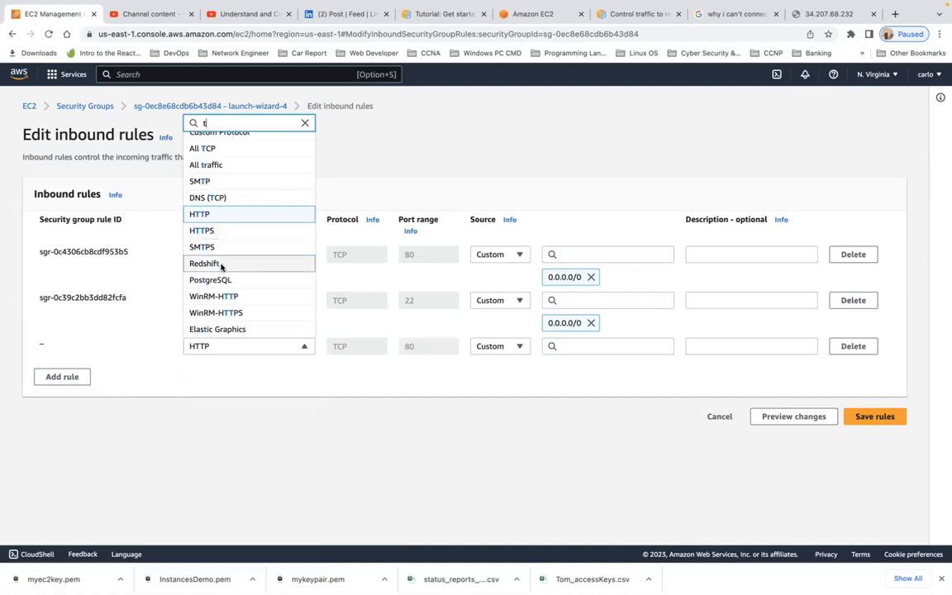
left_click(223, 231)
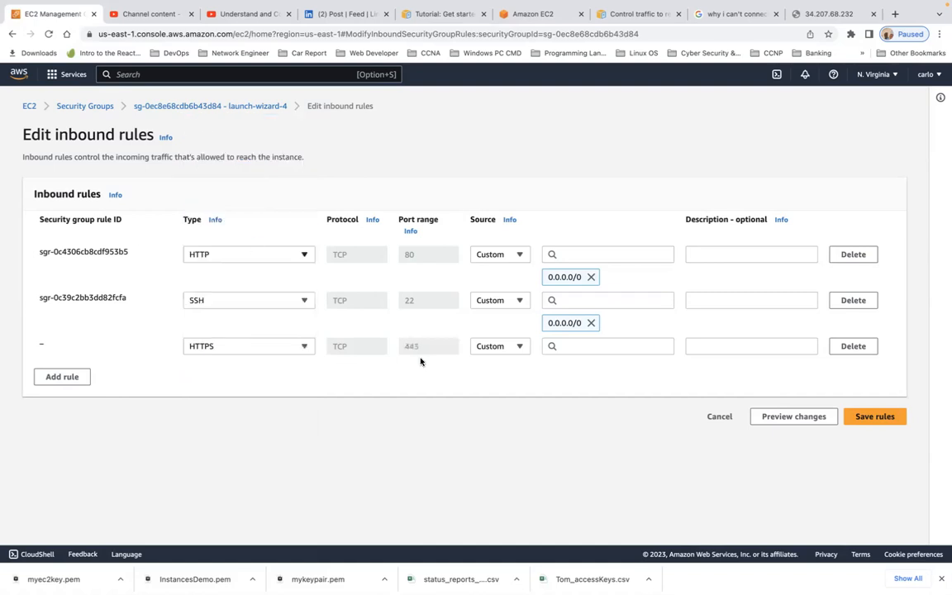
left_click(581, 347)
left_click(622, 149)
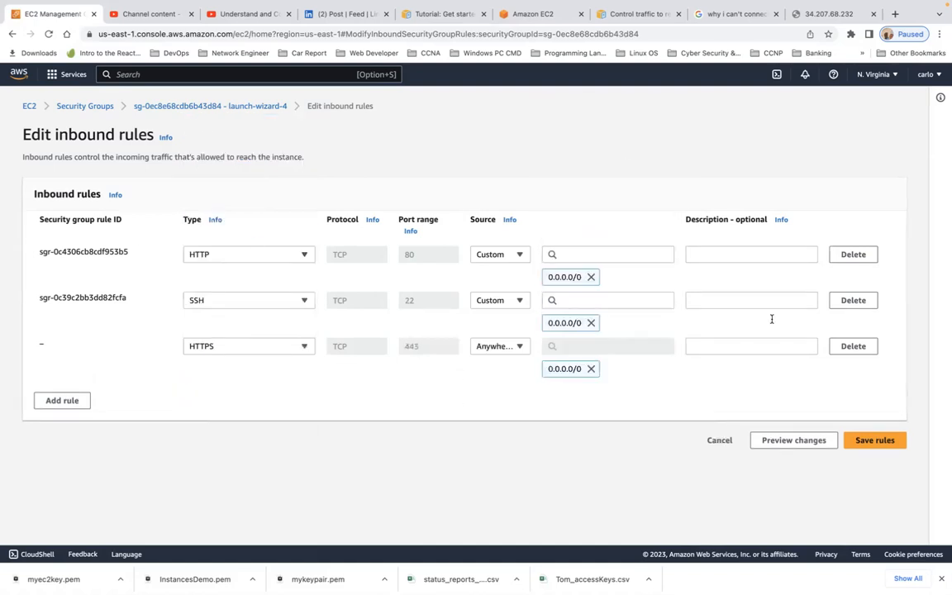
left_click(876, 441)
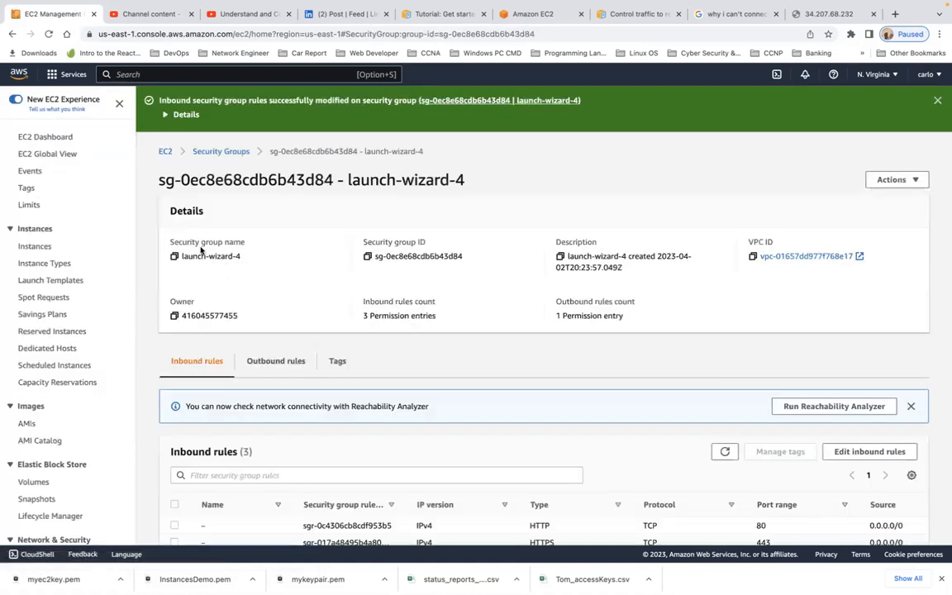
- Copy the Ubuntu WebServer instance's public IPv4 address, 34.207.68.232, from the Instances page
left_click(48, 35)
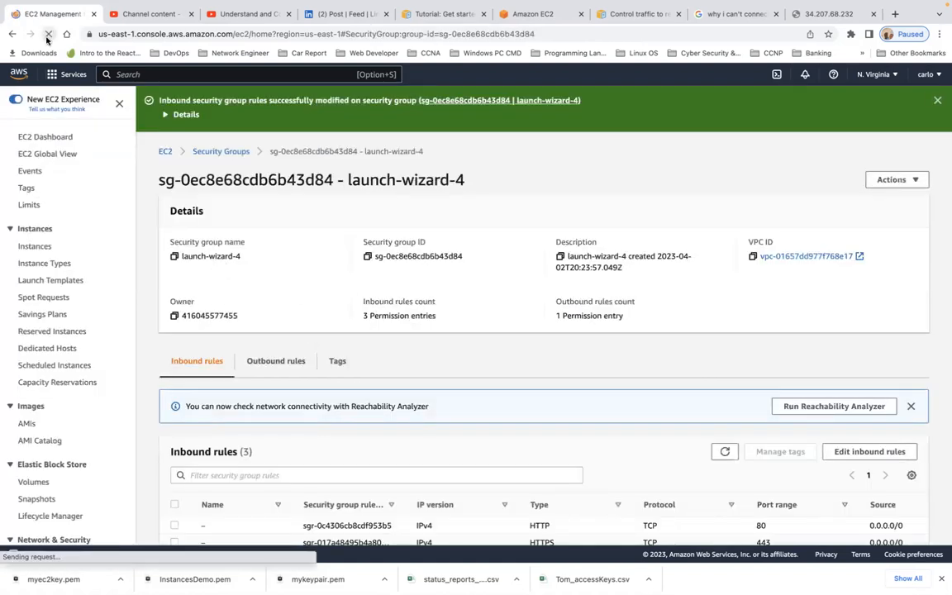
left_click(39, 250)
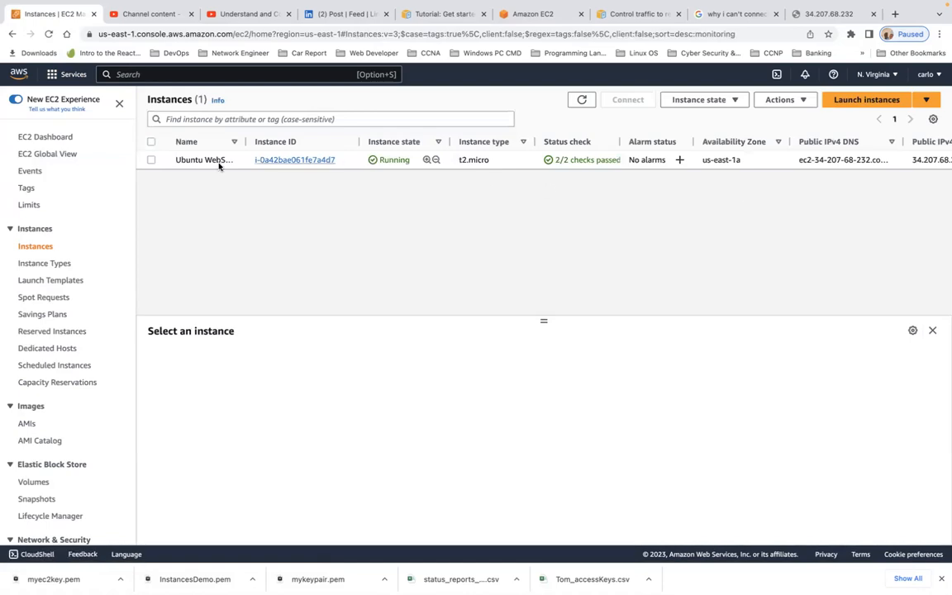
left_click(151, 161)
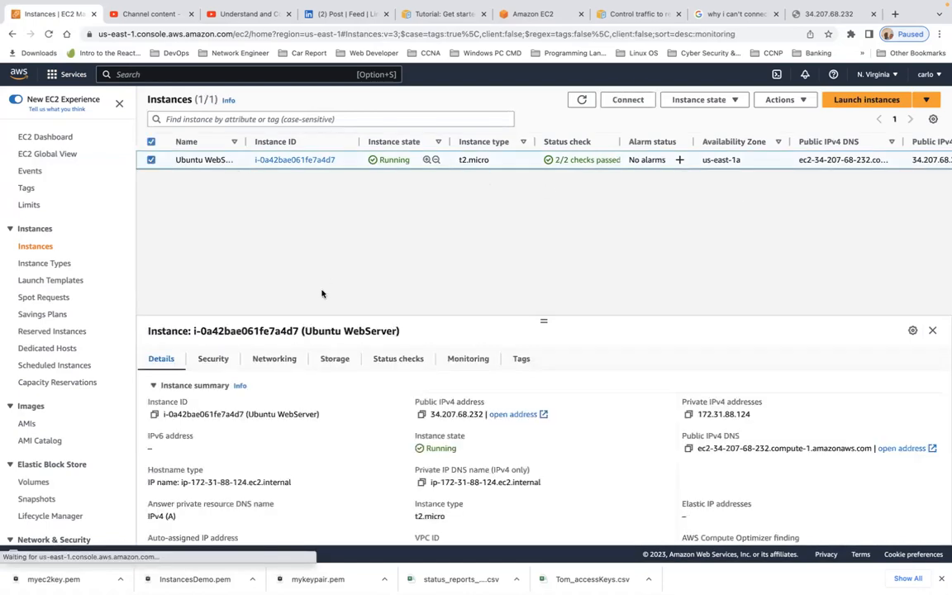
left_click(421, 414)
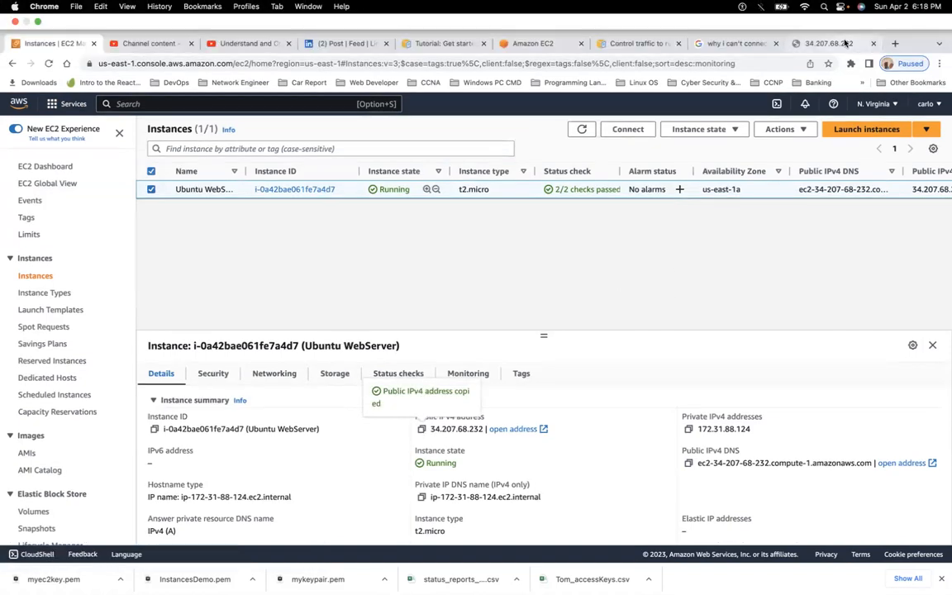
left_click(823, 43)
- Paste 34.207.68.232 into the address bar and reload it; the connection is still refused
left_click(177, 62)
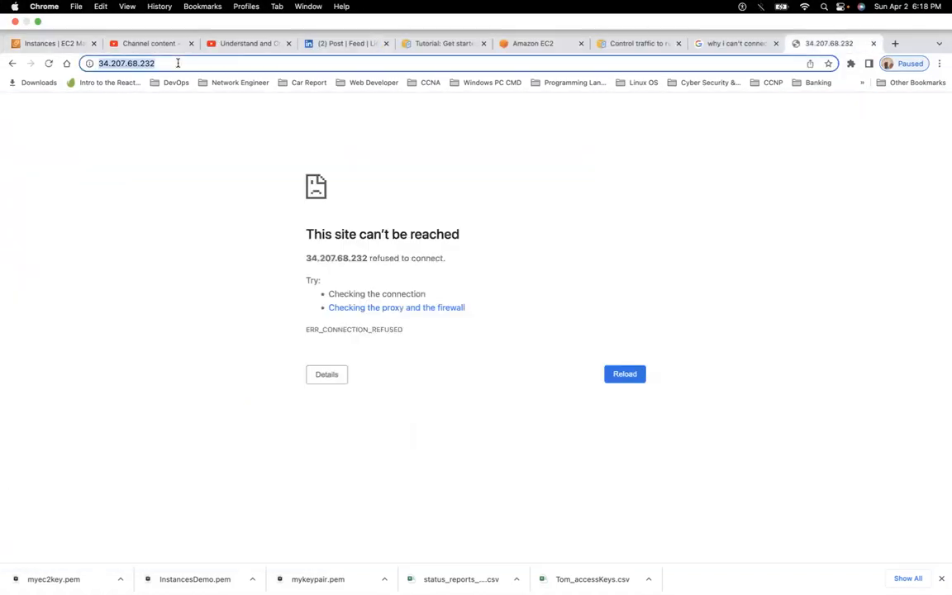
key("super+v")
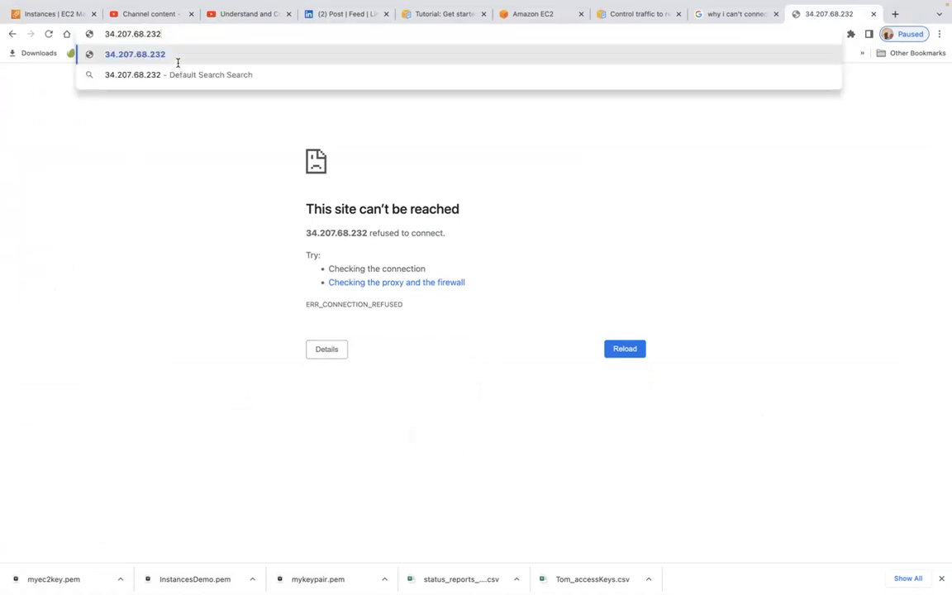
key("Return")
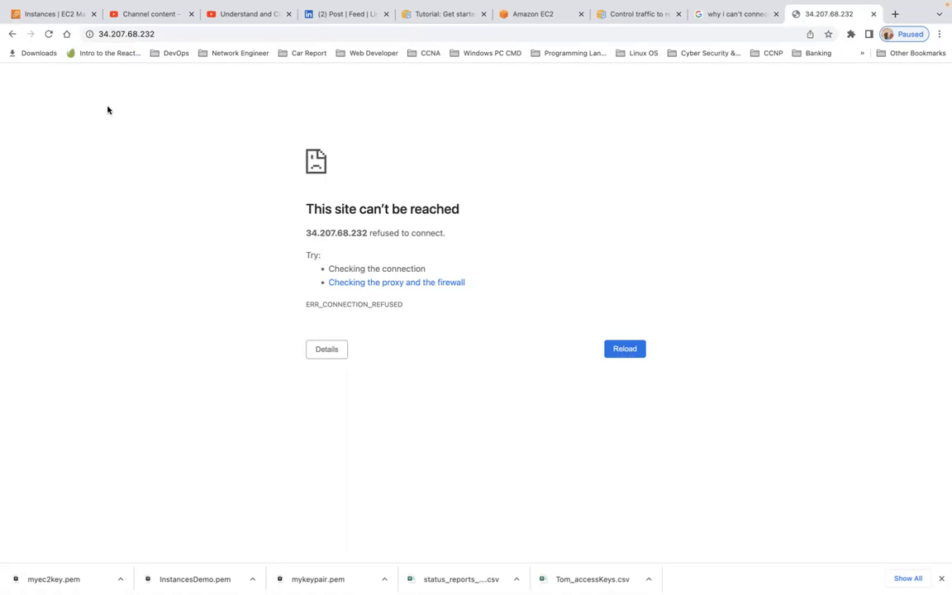
left_click(90, 34)
left_click(110, 33)
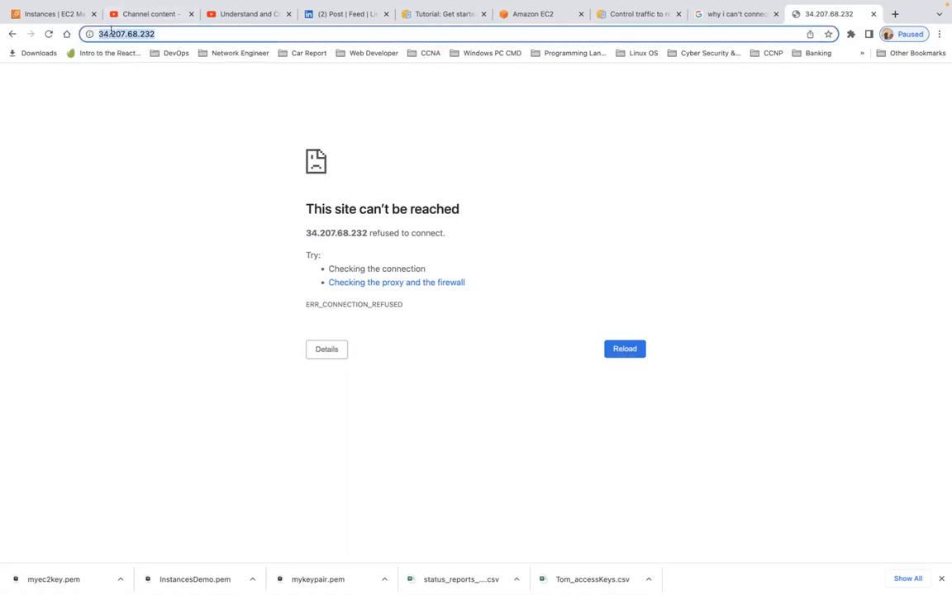
left_click(99, 34)
key("Return")
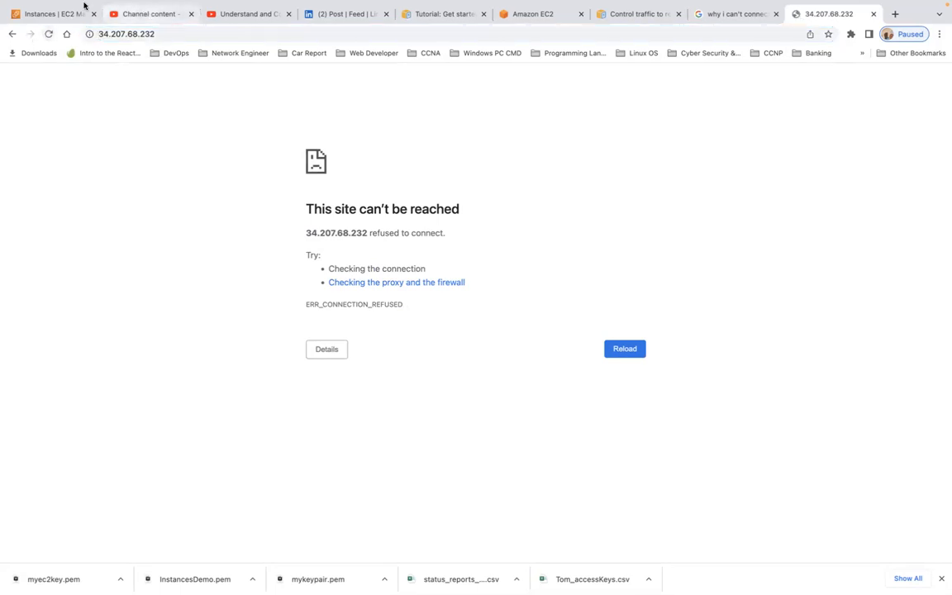
- Return to the EC2 Instances page showing the Ubuntu WebServer details
mouse_move(86, 6)
left_click(62, 45)
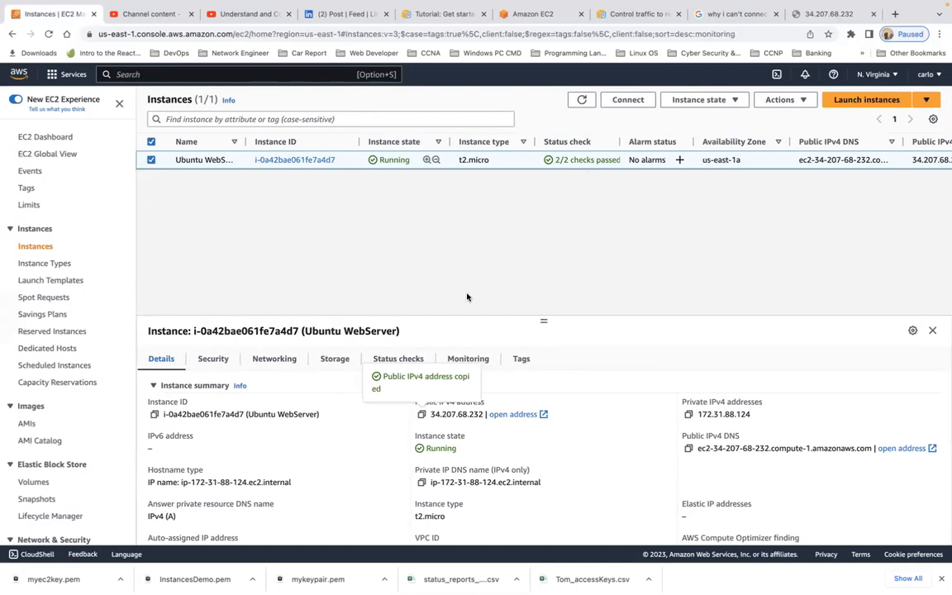
scroll(313, 343, "down", 10)
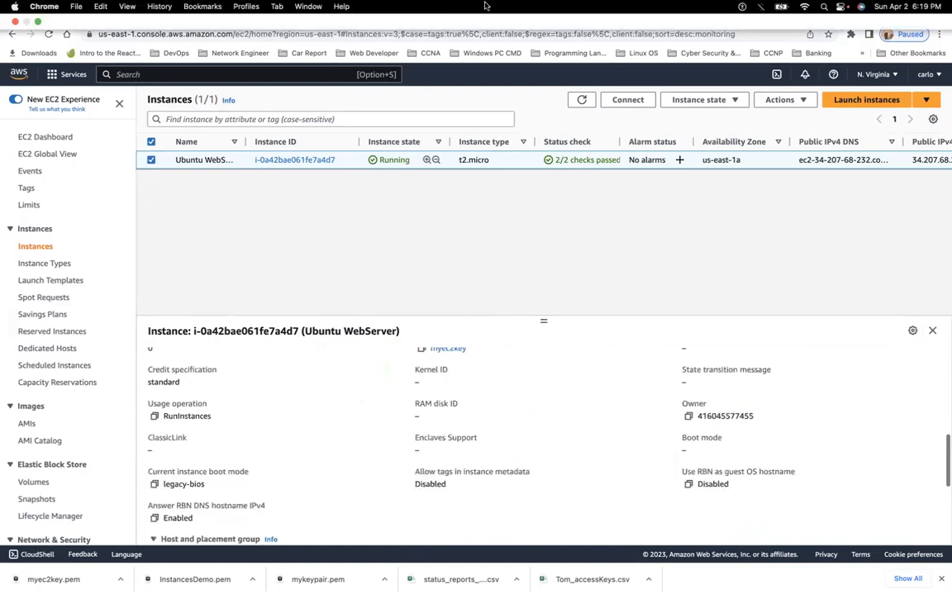